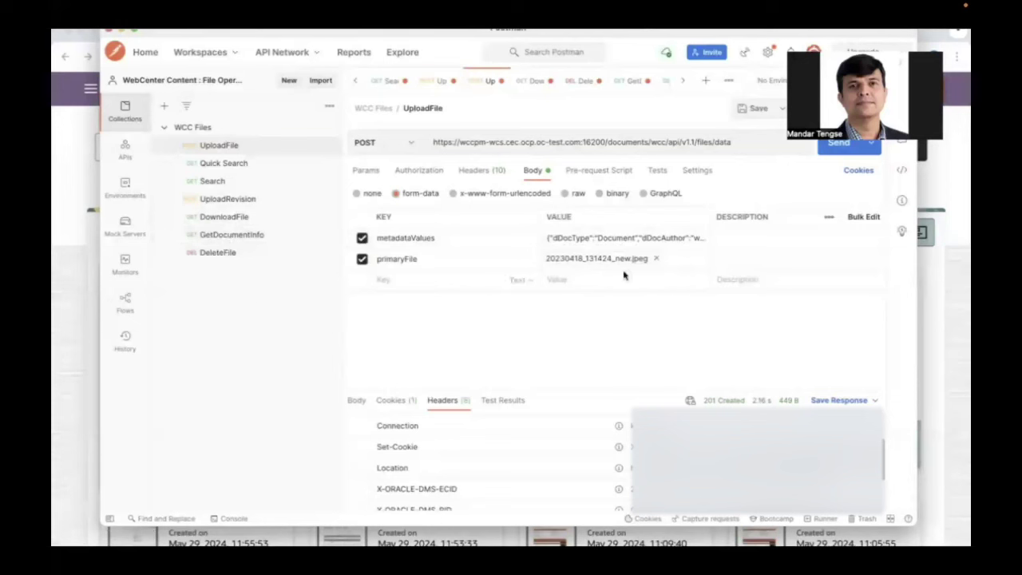
Send the UploadFile POST request with 20230418_131424_new.jpeg as primaryFile and inspect the response headers
{"action": "left_click", "coordinate": [835, 150]}
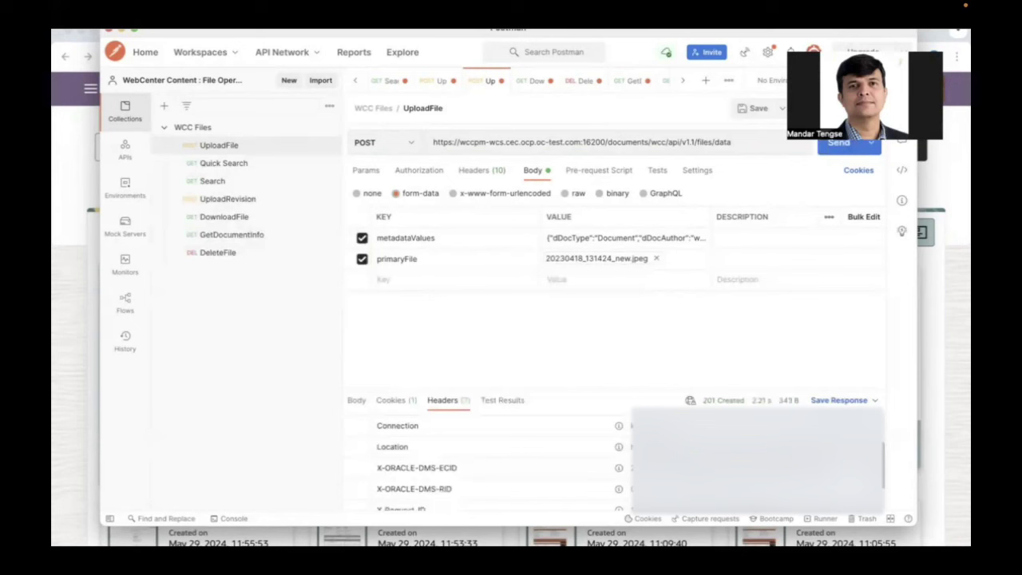
{"action": "scroll", "coordinate": [495, 459], "scroll_direction": "down", "scroll_amount": 1}
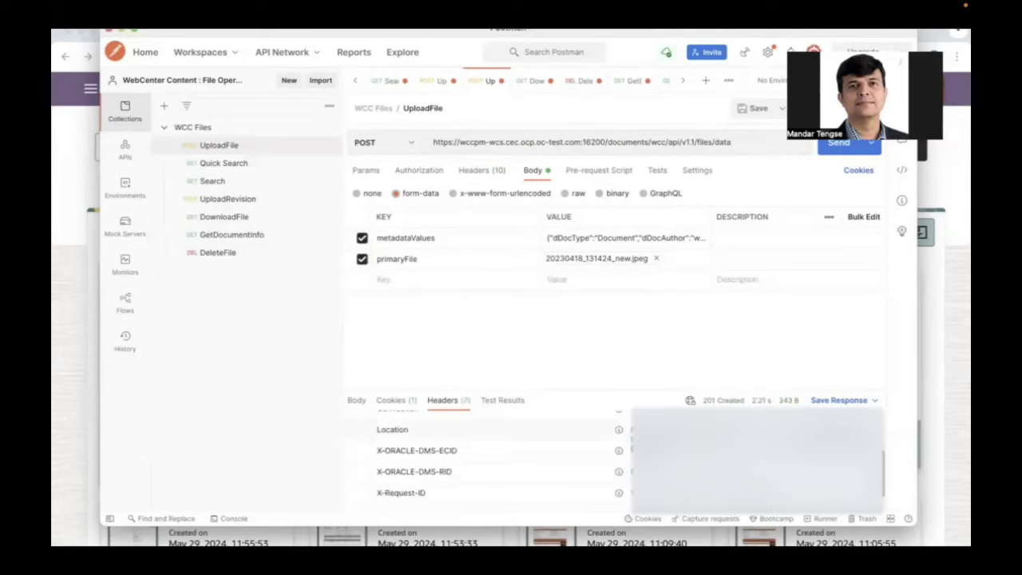
Switch to the WCC Demo site in the browser, open the Food platter document's details and review its summary and renditions
{"action": "key", "text": "super+Tab"}
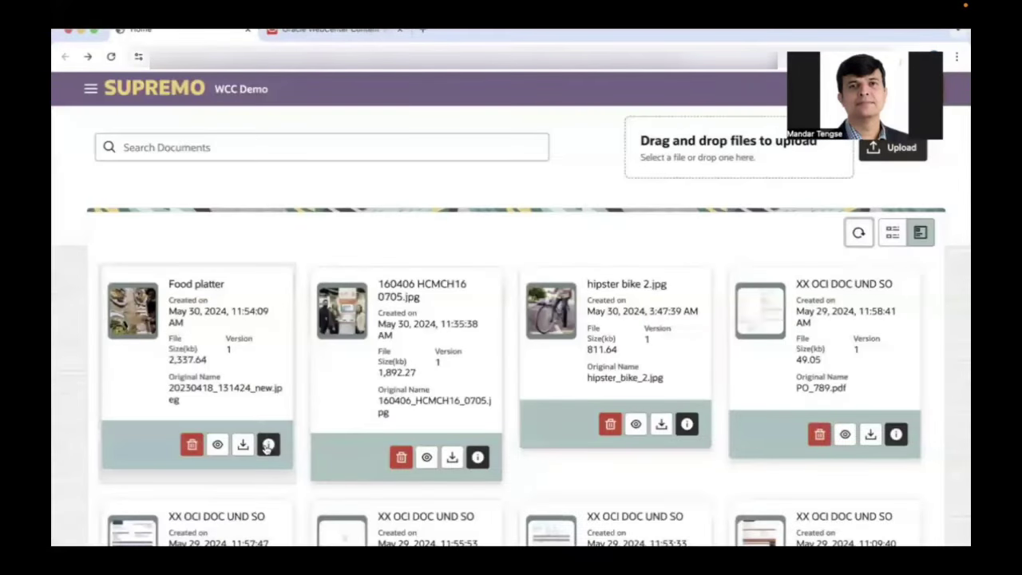
{"action": "left_click", "coordinate": [269, 444]}
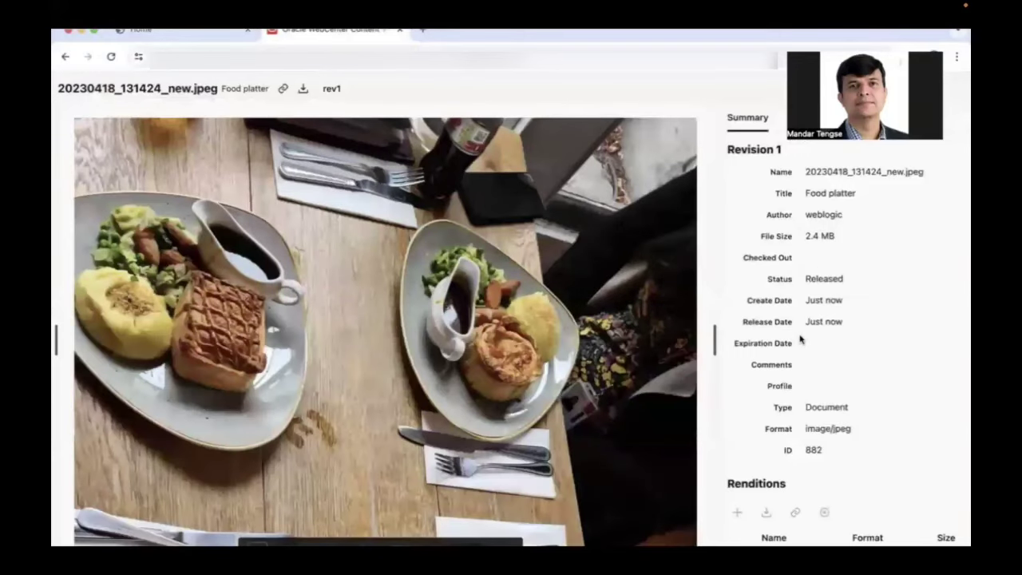
{"action": "scroll", "coordinate": [799, 339], "scroll_direction": "down", "scroll_amount": 5}
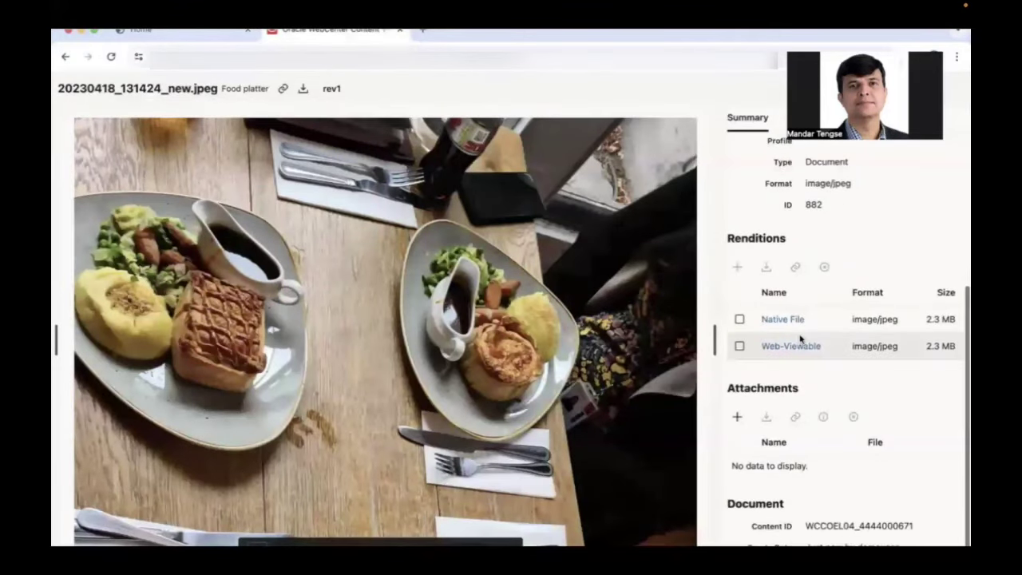
{"action": "scroll", "coordinate": [800, 339], "scroll_direction": "down", "scroll_amount": 1}
{"action": "scroll", "coordinate": [800, 339], "scroll_direction": "up", "scroll_amount": 7}
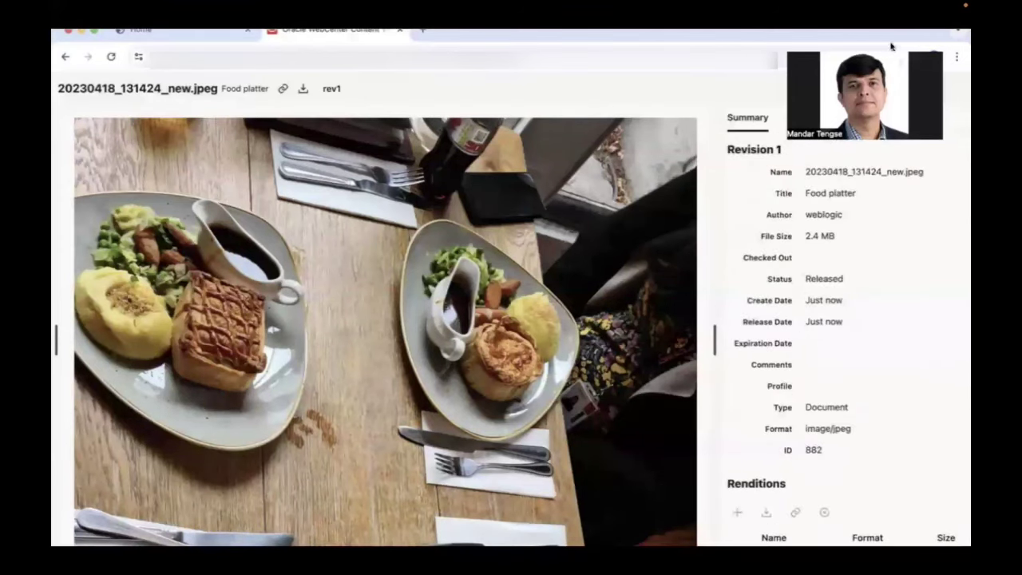
Examine the Food platter document's metadata, highlighting its content ID and tags
{"action": "left_click", "coordinate": [798, 119]}
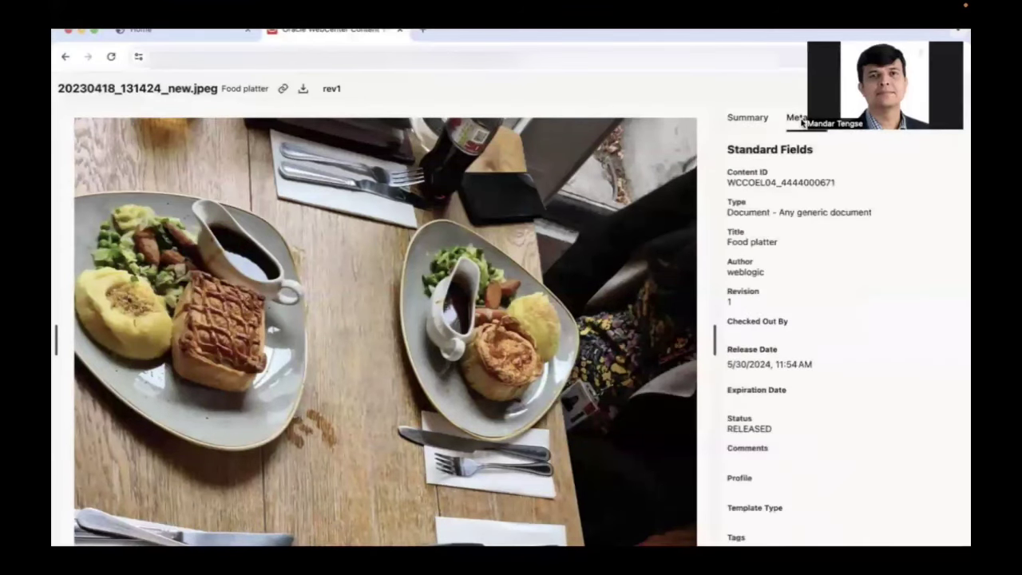
{"action": "double_click", "coordinate": [812, 182]}
{"action": "scroll", "coordinate": [795, 314], "scroll_direction": "down", "scroll_amount": 1}
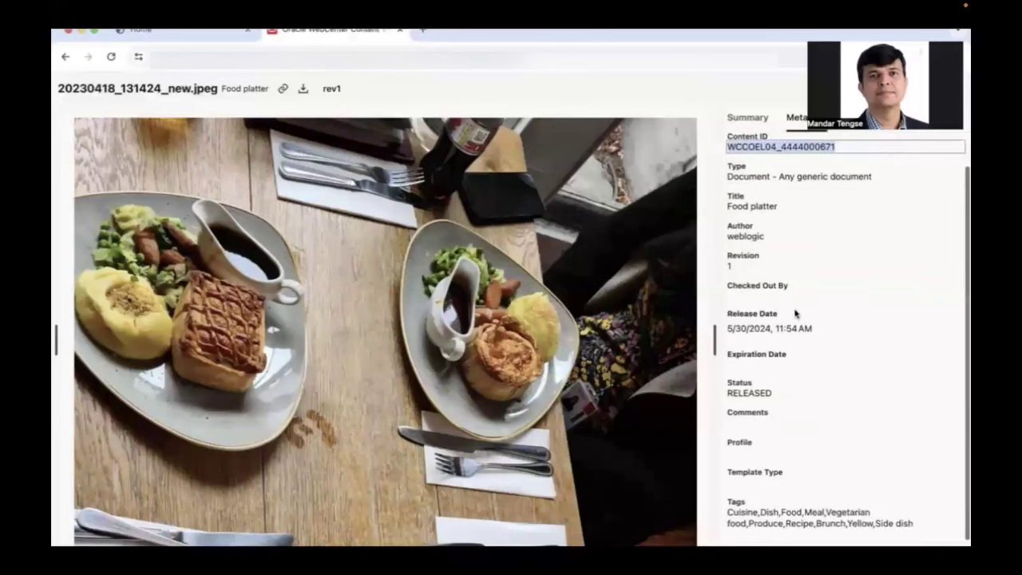
{"action": "left_click_drag", "start_coordinate": [729, 508], "coordinate": [870, 523]}
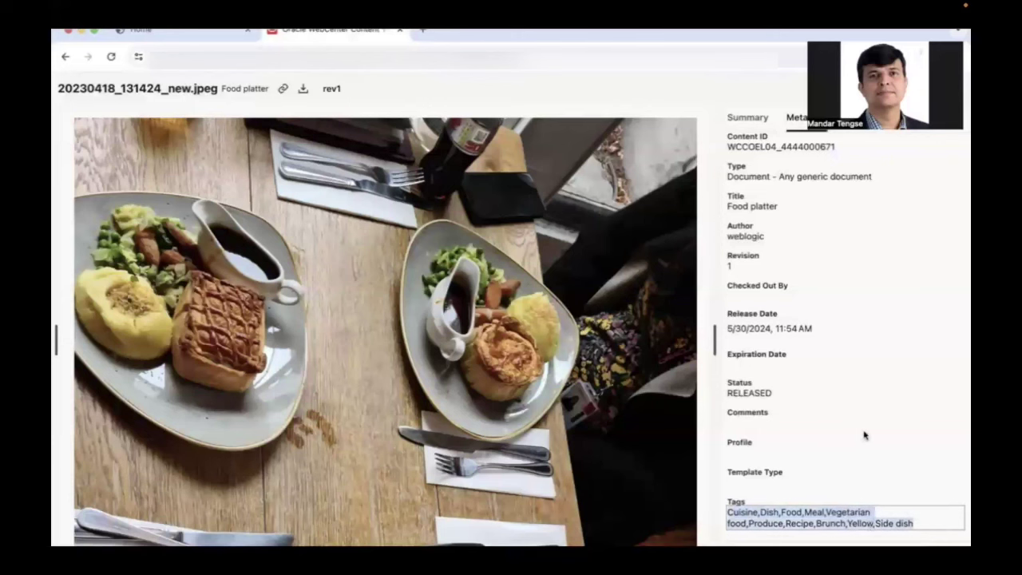
{"action": "scroll", "coordinate": [863, 435], "scroll_direction": "up", "scroll_amount": 1}
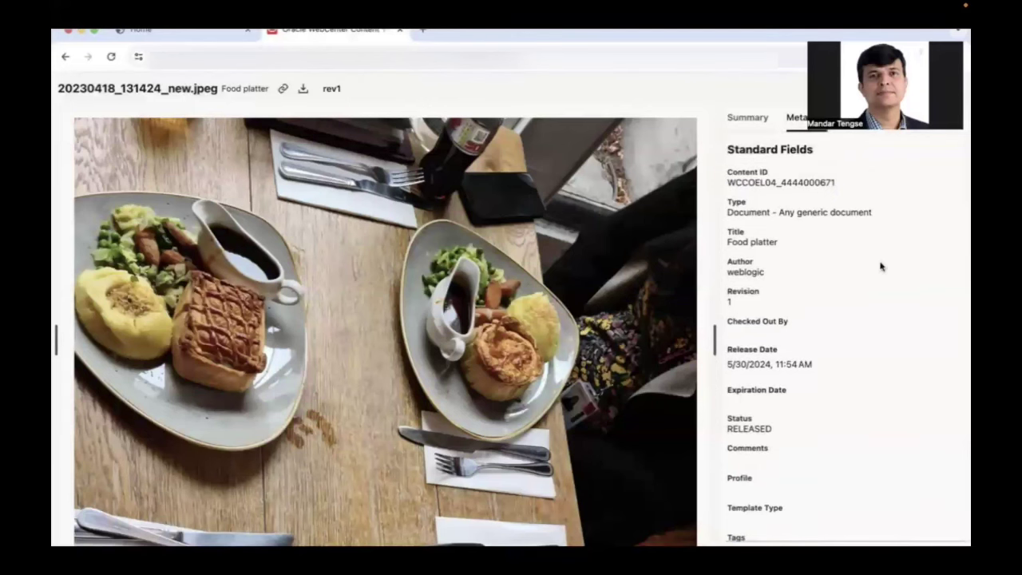
Review the Food platter summary again, then return to the WCC Demo document list
{"action": "left_click", "coordinate": [753, 123]}
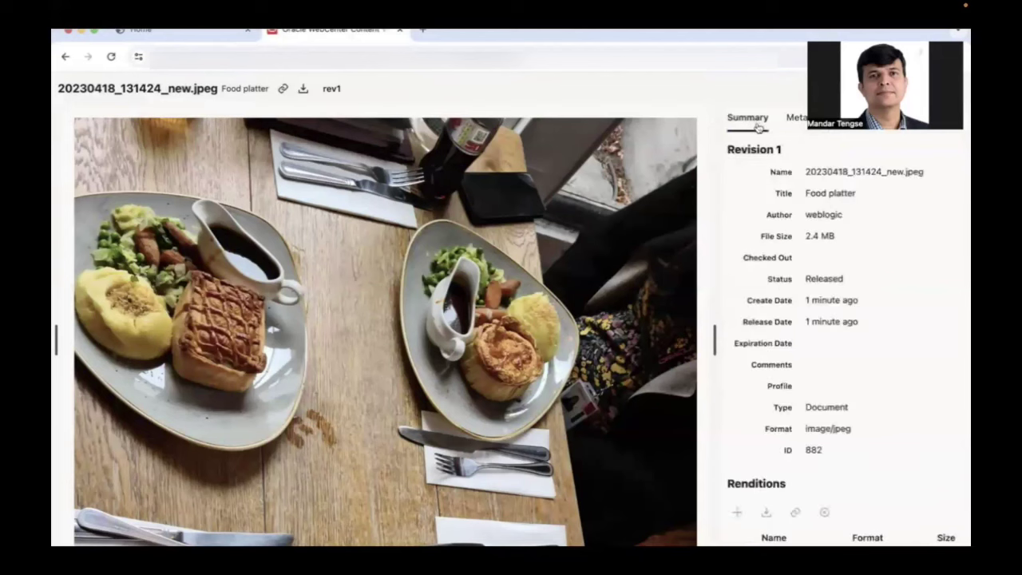
{"action": "scroll", "coordinate": [780, 285], "scroll_direction": "down", "scroll_amount": 3}
{"action": "scroll", "coordinate": [781, 285], "scroll_direction": "up", "scroll_amount": 3}
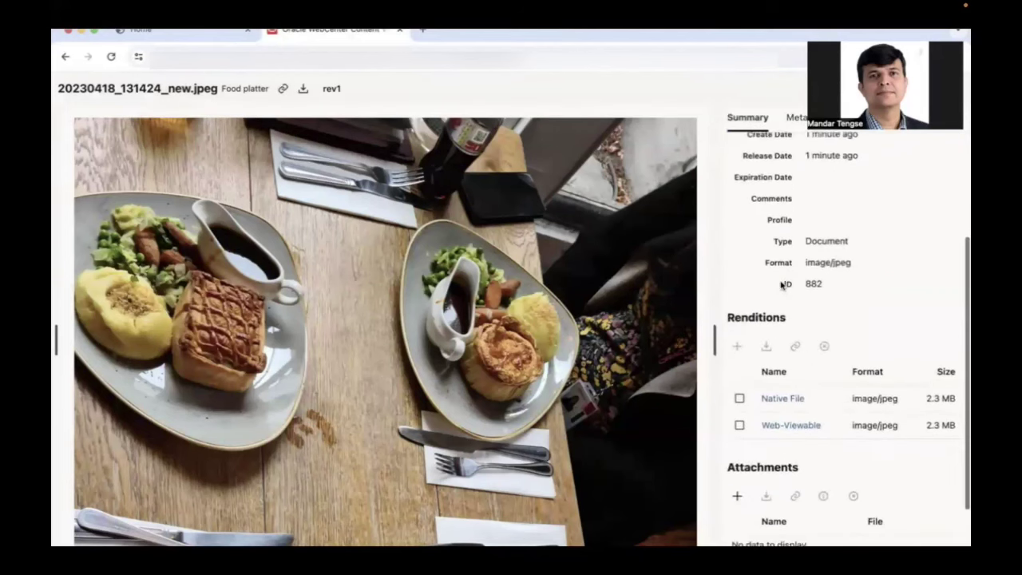
{"action": "left_click", "coordinate": [199, 34]}
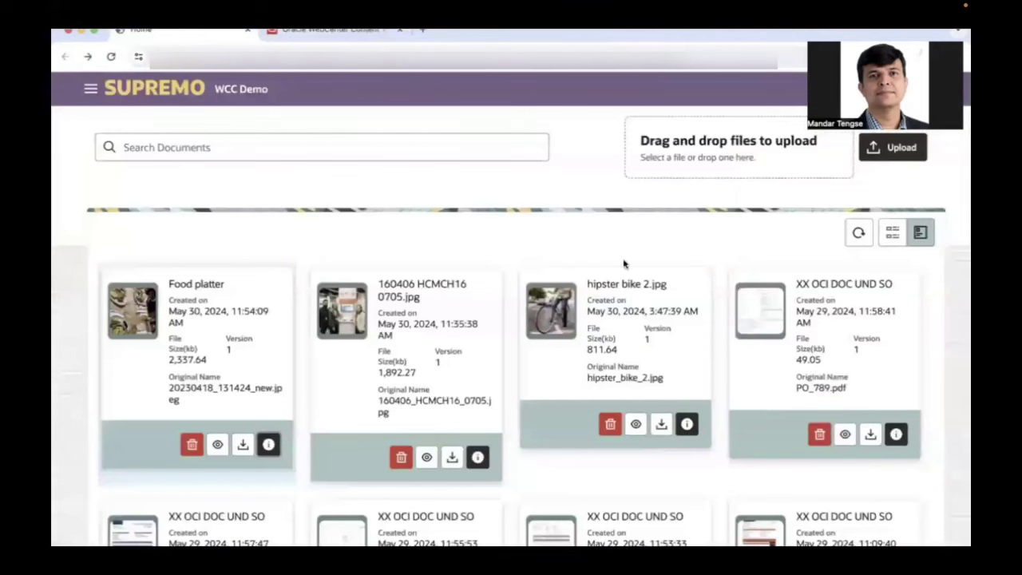
Switch to Postman, open the Quick Search request and review its full URL and query parameters
{"action": "mouse_move", "coordinate": [728, 542]}
{"action": "left_click", "coordinate": [778, 536]}
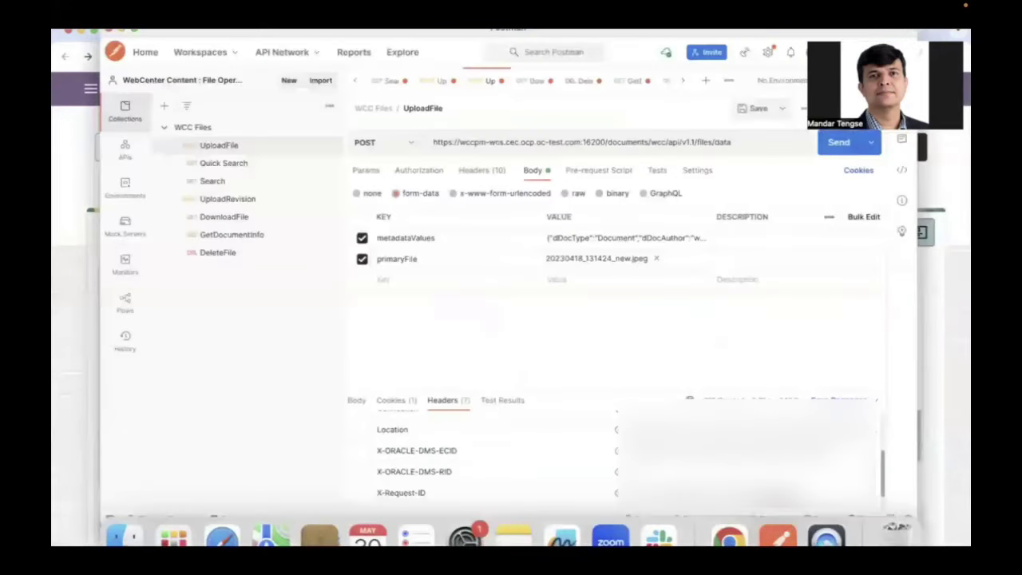
{"action": "left_click", "coordinate": [242, 166]}
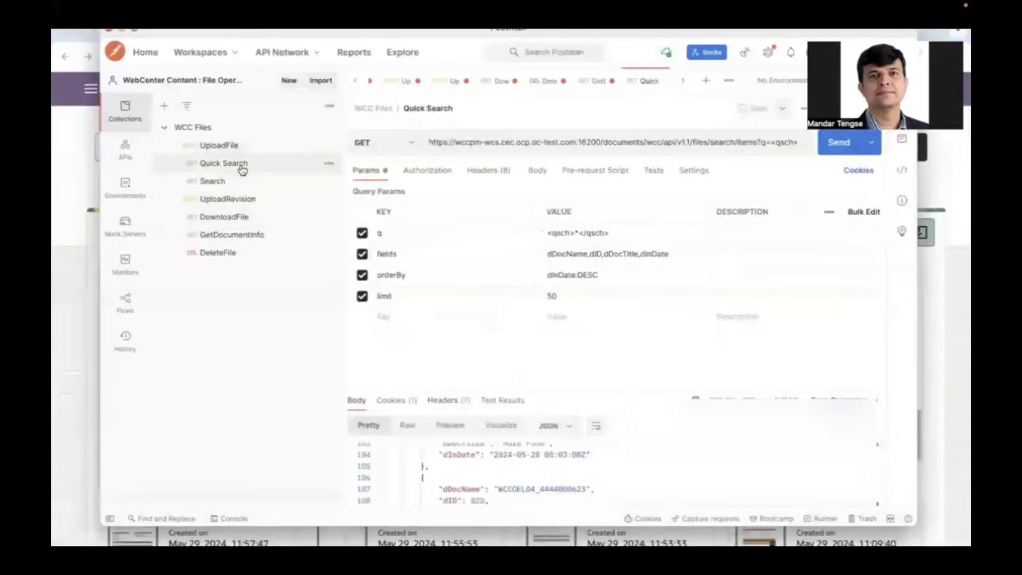
{"action": "left_click", "coordinate": [651, 141]}
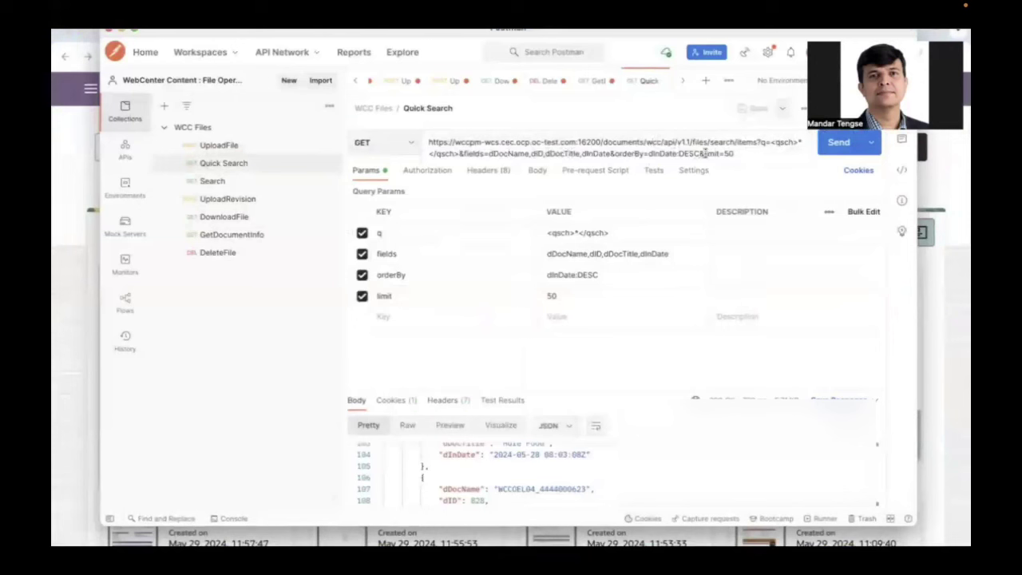
{"action": "left_click", "coordinate": [668, 199]}
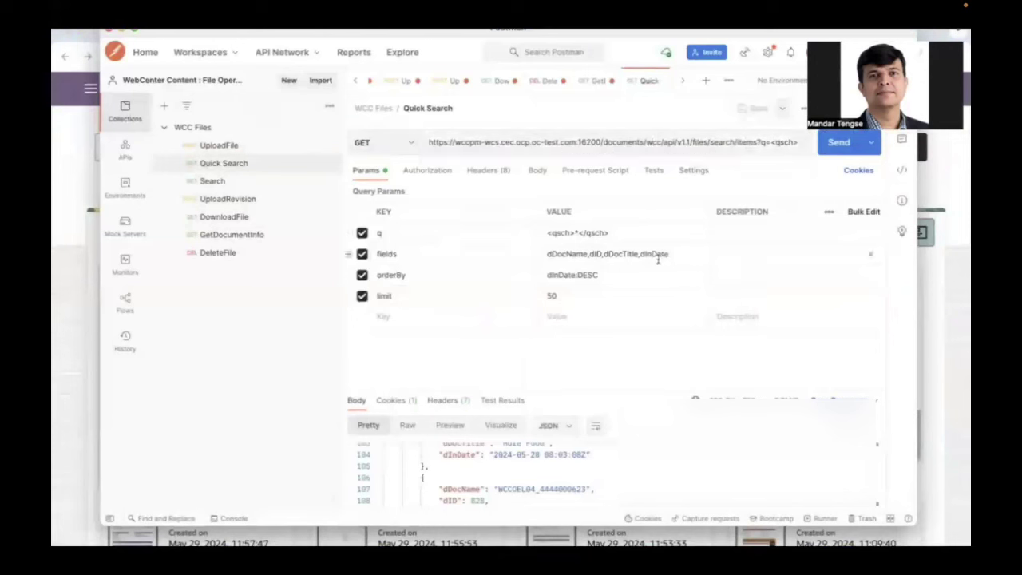
Send the Quick Search request and look through the documents in the JSON response
{"action": "left_click", "coordinate": [834, 150]}
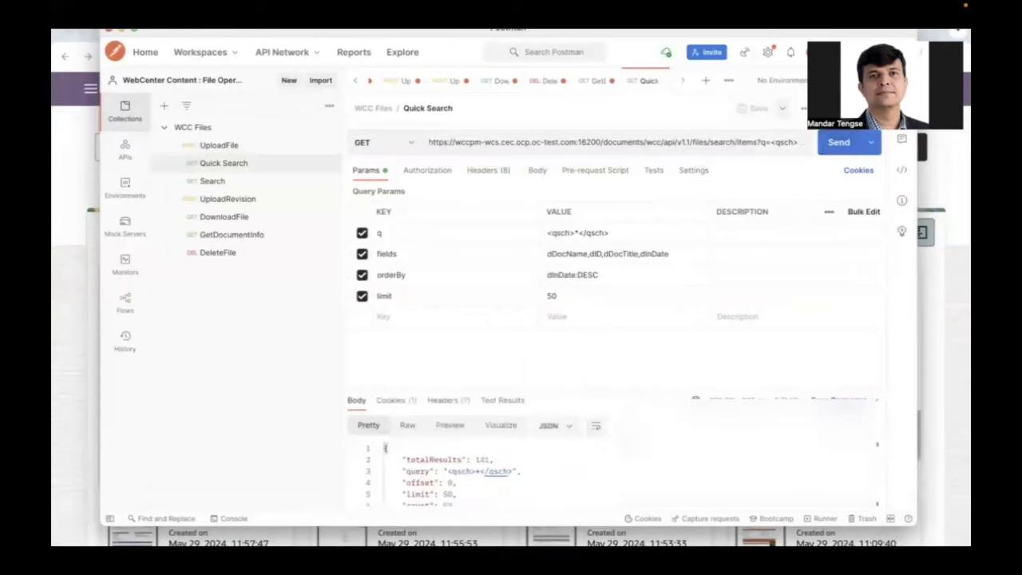
{"action": "scroll", "coordinate": [600, 477], "scroll_direction": "down", "scroll_amount": 2}
{"action": "scroll", "coordinate": [600, 478], "scroll_direction": "down", "scroll_amount": 2}
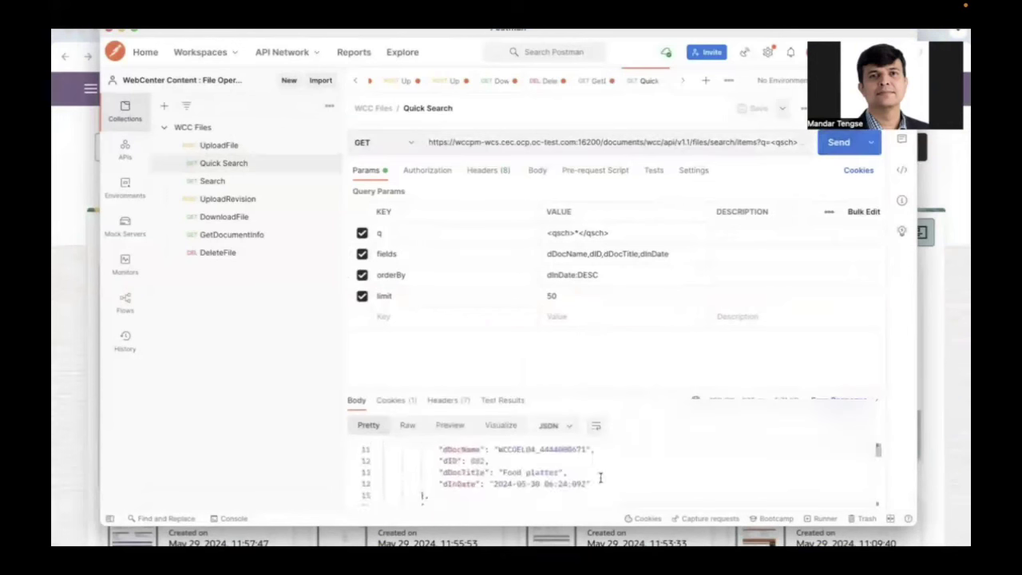
{"action": "scroll", "coordinate": [558, 483], "scroll_direction": "down", "scroll_amount": 15}
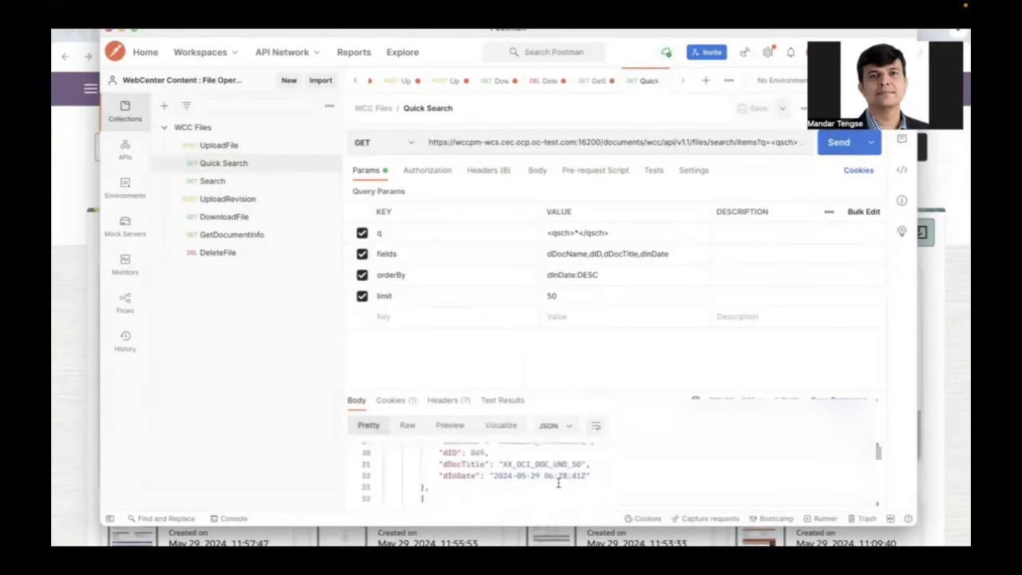
{"action": "scroll", "coordinate": [558, 483], "scroll_direction": "down", "scroll_amount": 15}
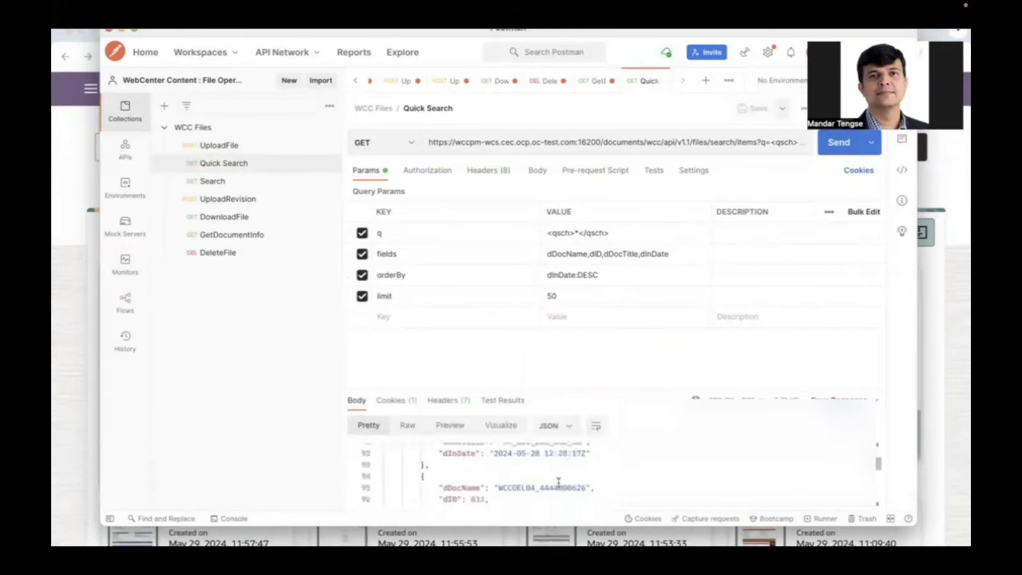
{"action": "scroll", "coordinate": [558, 483], "scroll_direction": "up", "scroll_amount": 8}
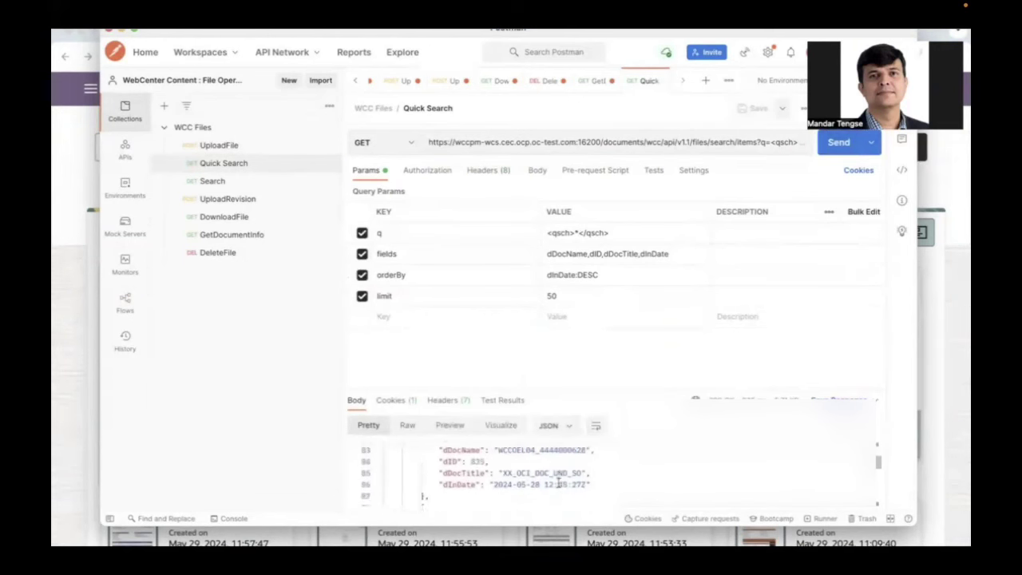
Open the Search request and review its full URL and the dDocTitle query for Food platter
{"action": "left_click", "coordinate": [228, 183]}
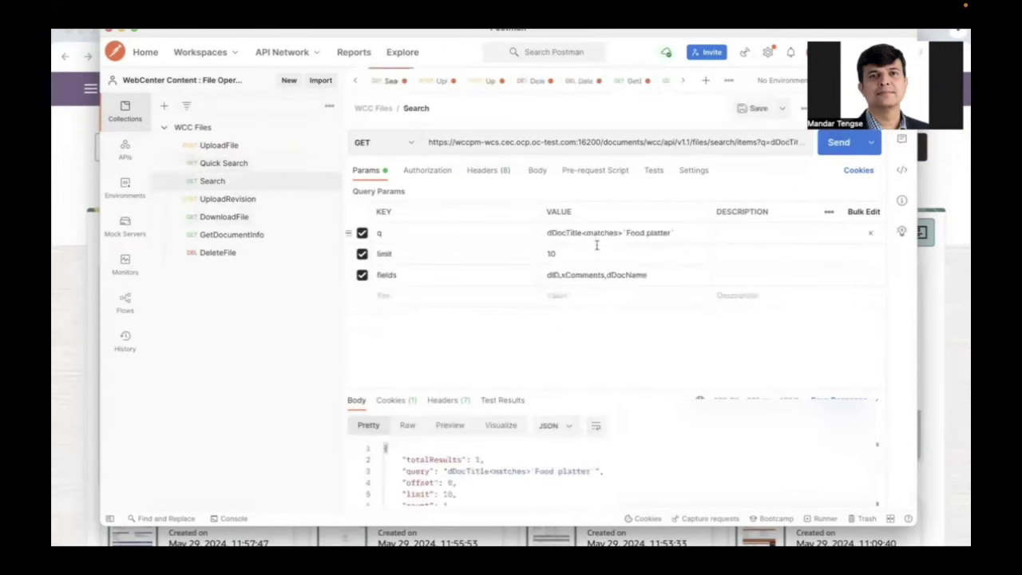
{"action": "left_click", "coordinate": [665, 142]}
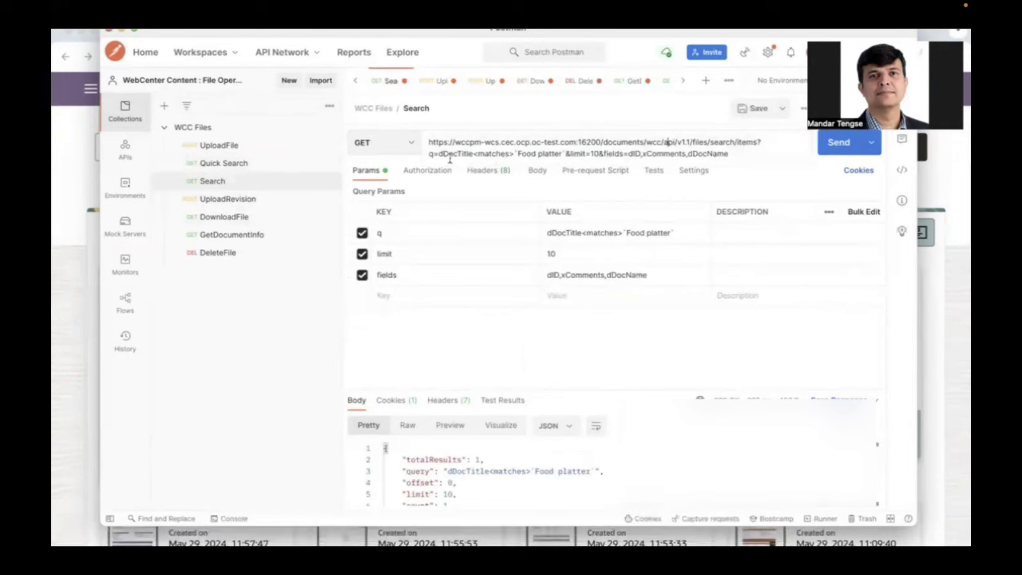
{"action": "mouse_move", "coordinate": [682, 248]}
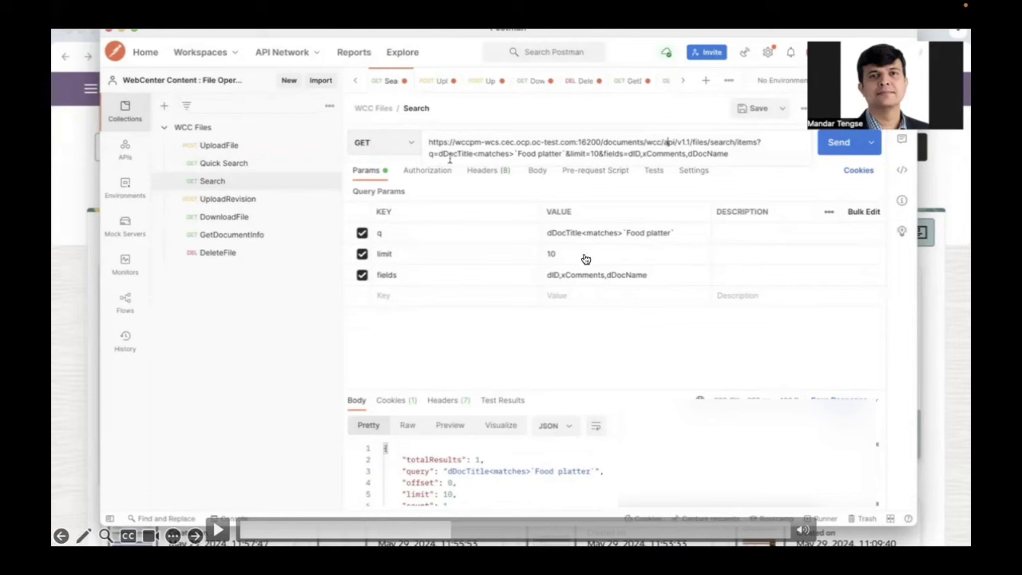
{"action": "left_click", "coordinate": [218, 533]}
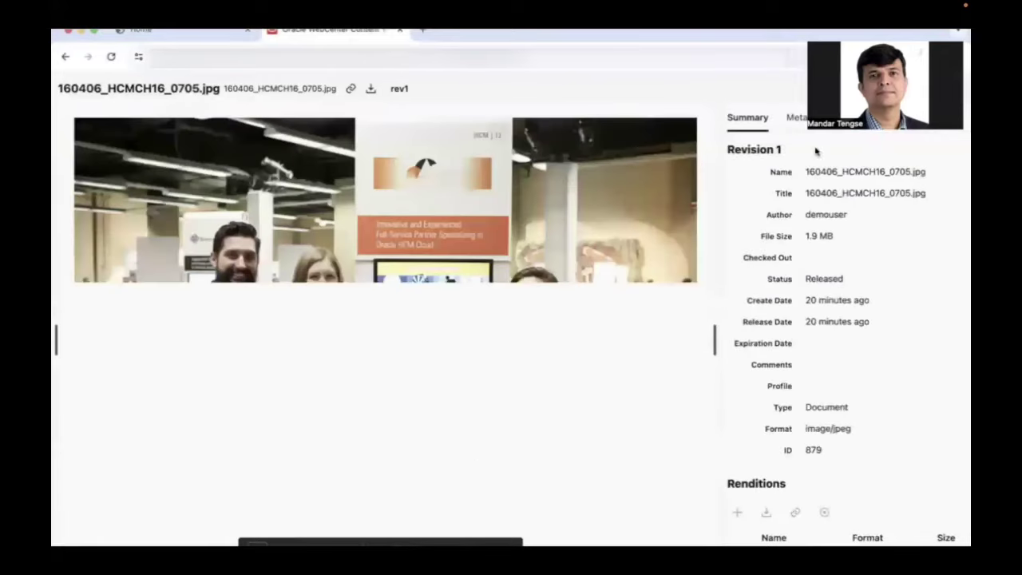
Highlight the content ID in the metadata of 160406_HCMCH16_0705.jpg and compare it with the ID in Postman's UploadRevision URL
{"action": "left_click", "coordinate": [798, 118]}
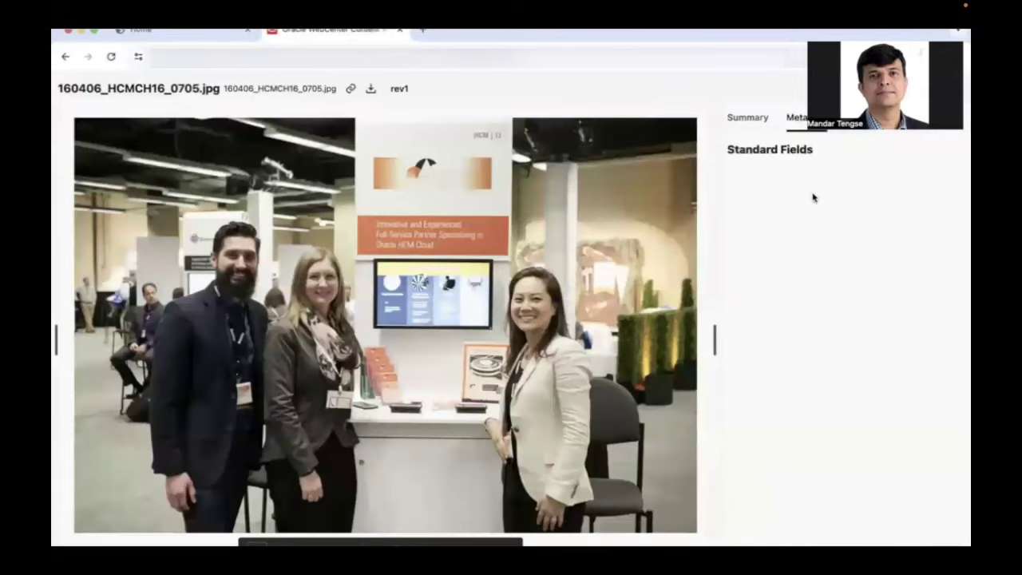
{"action": "double_click", "coordinate": [744, 182]}
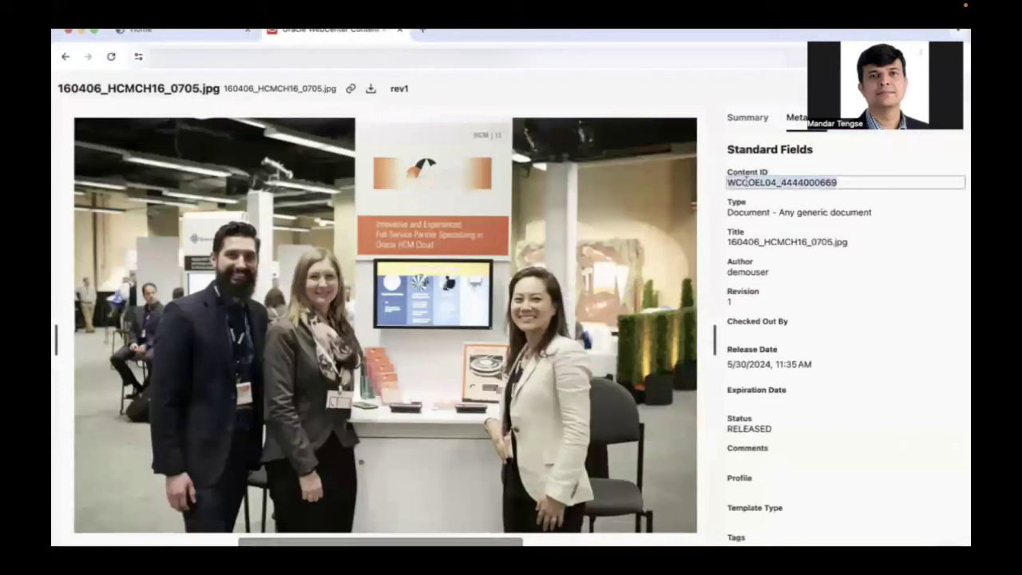
{"action": "mouse_move", "coordinate": [729, 543]}
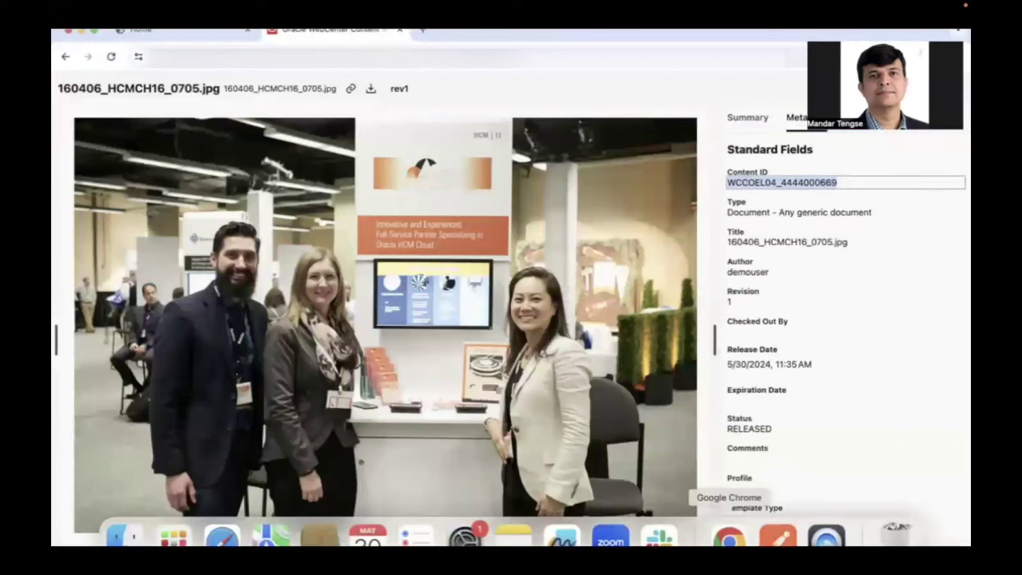
{"action": "left_click", "coordinate": [778, 535]}
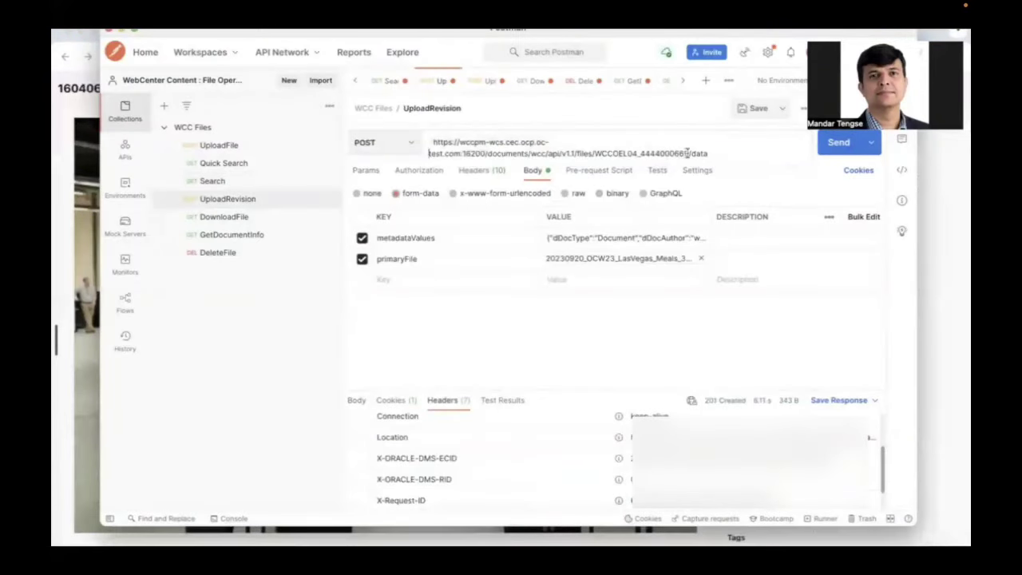
{"action": "left_click_drag", "start_coordinate": [687, 152], "coordinate": [595, 153]}
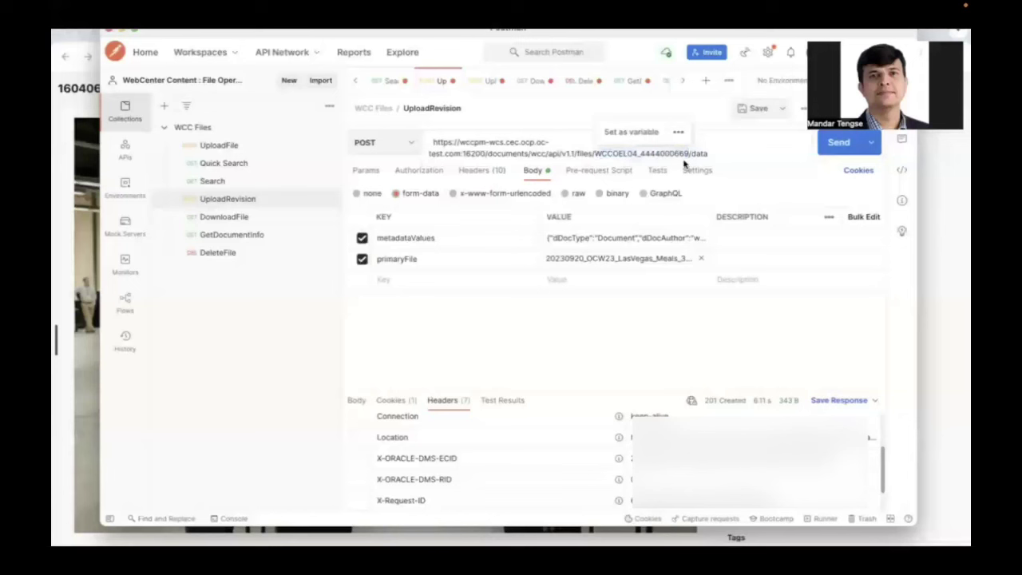
Replace the UploadRevision primaryFile with the 20230920_OCW23 Las Vegas image ending in 321.jpg and show the full metadataValues entry
{"action": "left_click", "coordinate": [627, 256]}
{"action": "left_click", "coordinate": [701, 258]}
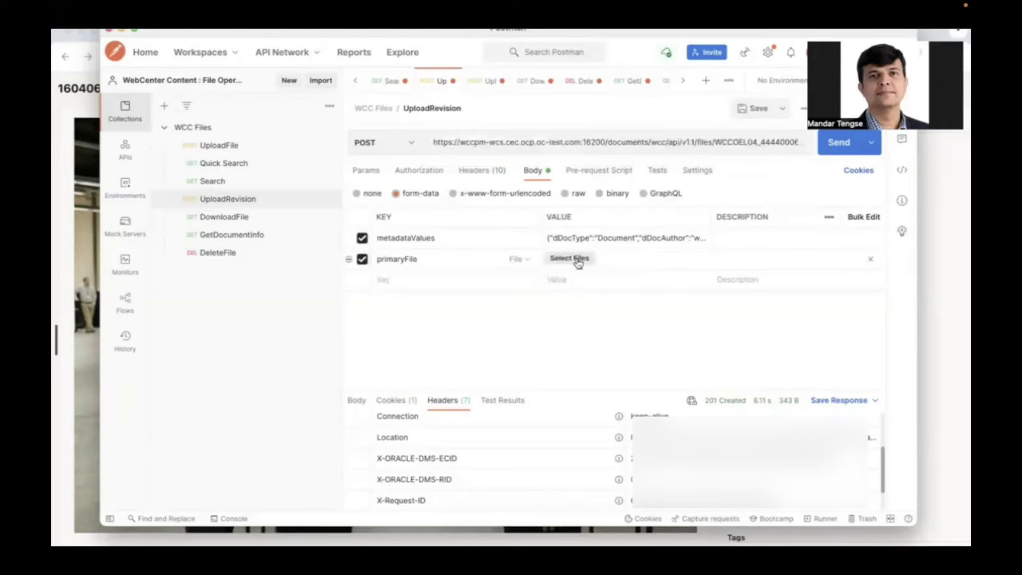
{"action": "left_click", "coordinate": [569, 257]}
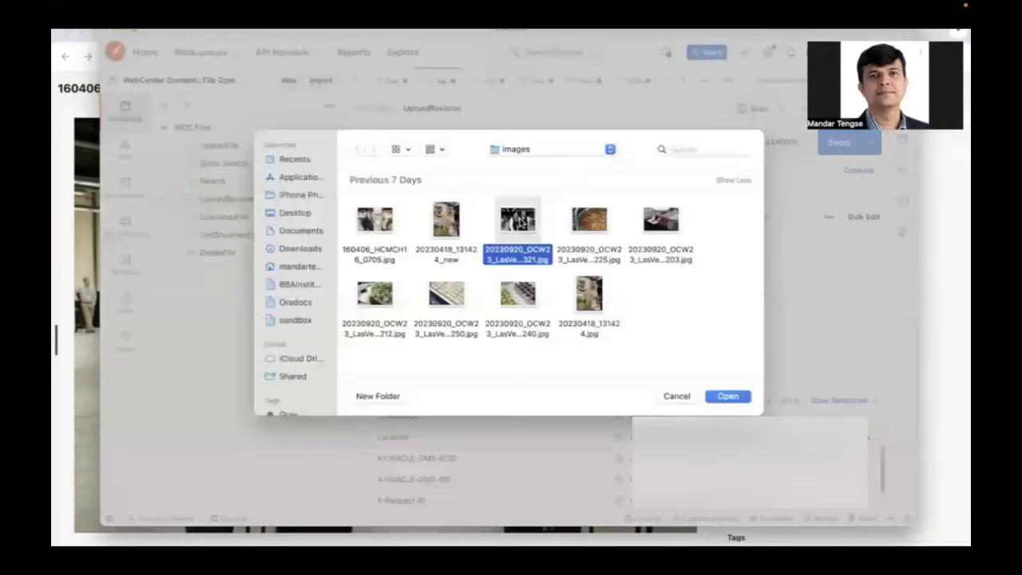
{"action": "left_click", "coordinate": [732, 396]}
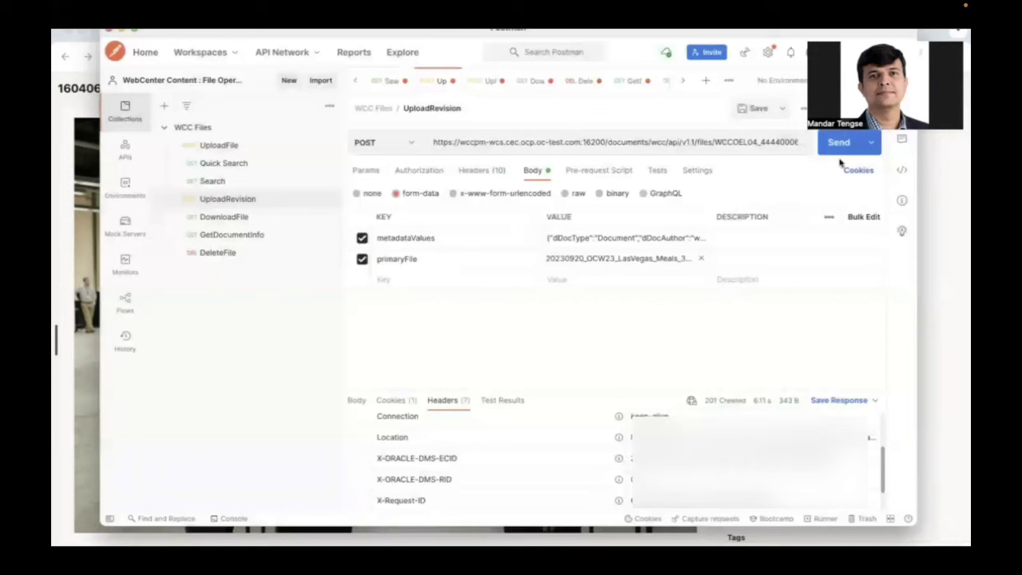
{"action": "left_click", "coordinate": [672, 237]}
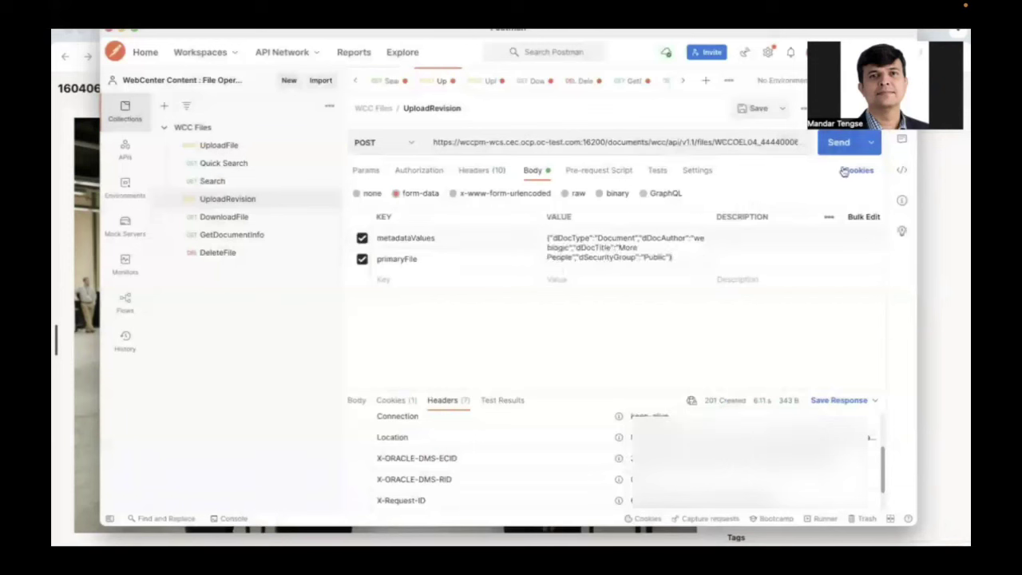
Send the UploadRevision request and refresh the document list in the WCC Demo site
{"action": "left_click", "coordinate": [847, 144]}
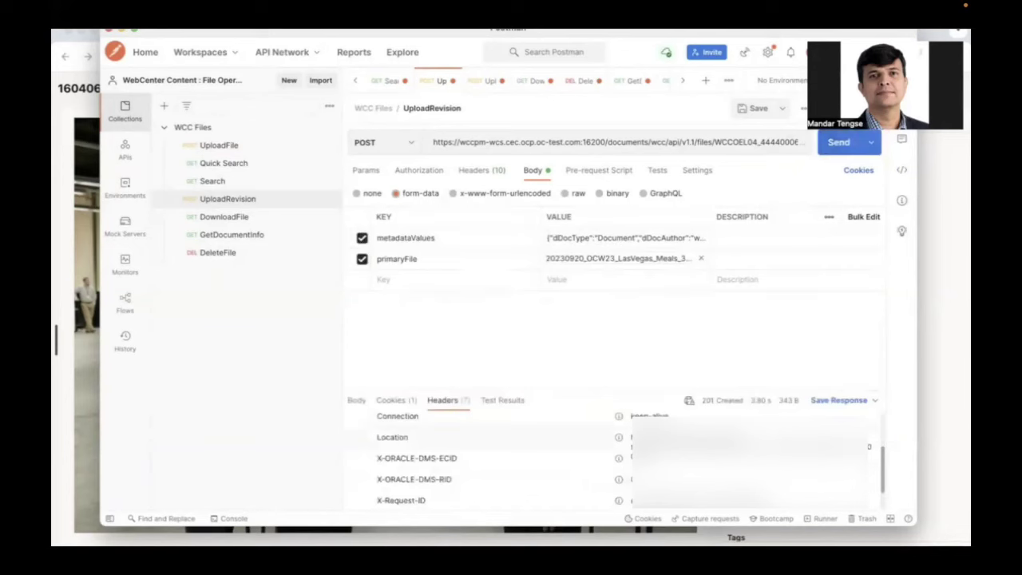
{"action": "left_click", "coordinate": [64, 299]}
{"action": "left_click", "coordinate": [186, 35]}
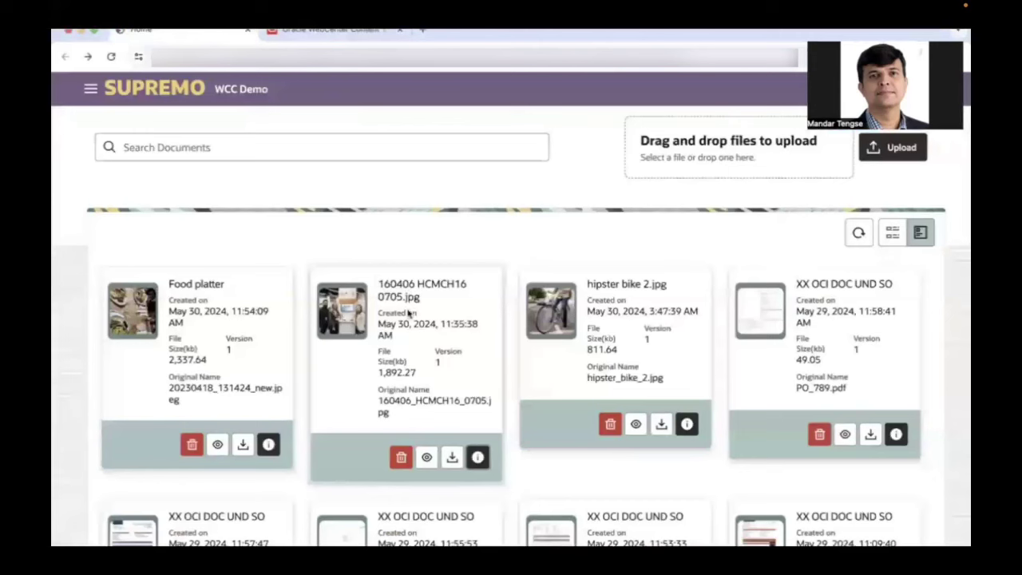
{"action": "left_click", "coordinate": [861, 232]}
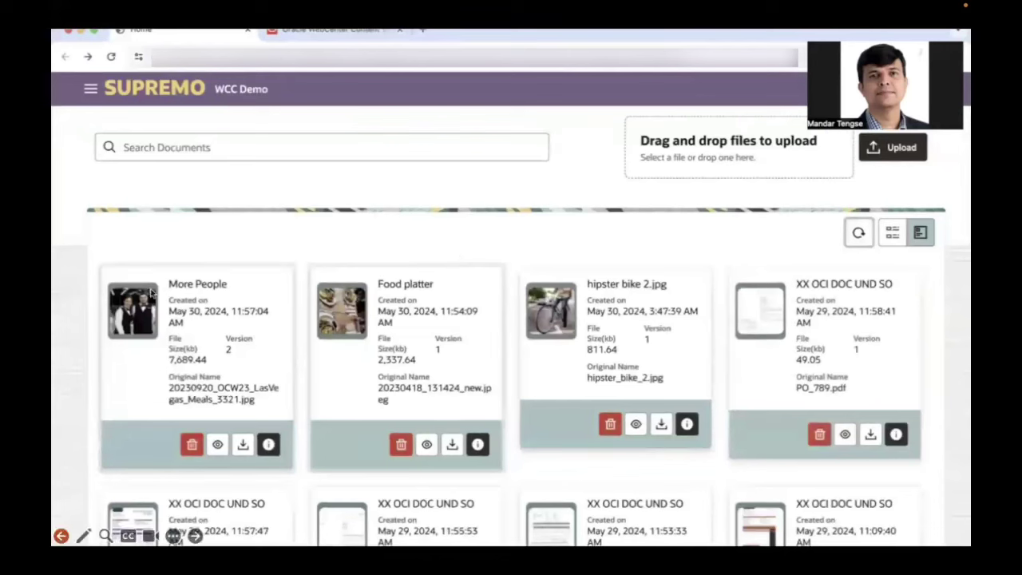
Open the details of the More People document and examine its summary, metadata, tags and revision history
{"action": "left_click", "coordinate": [269, 444]}
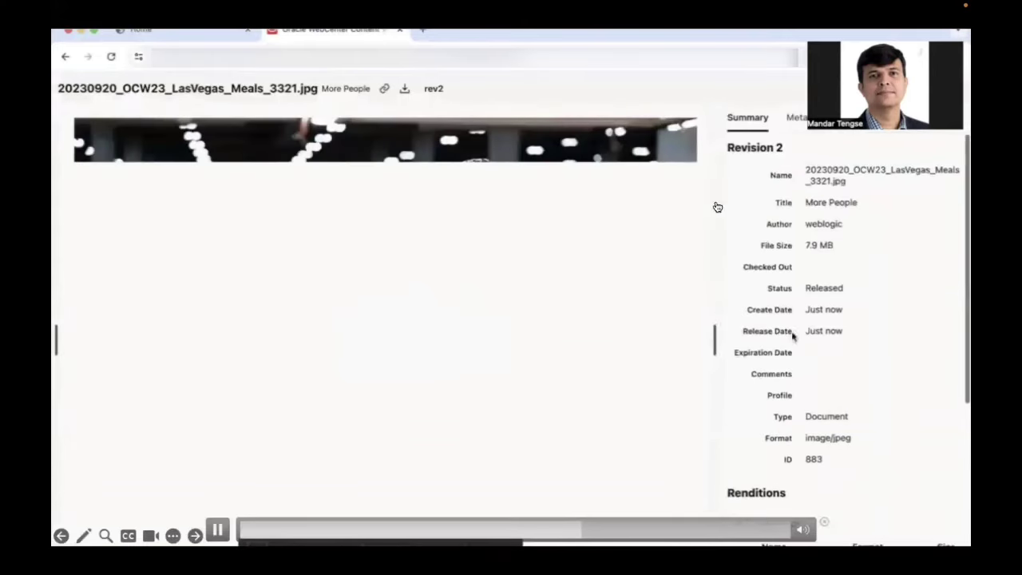
{"action": "left_click", "coordinate": [816, 130]}
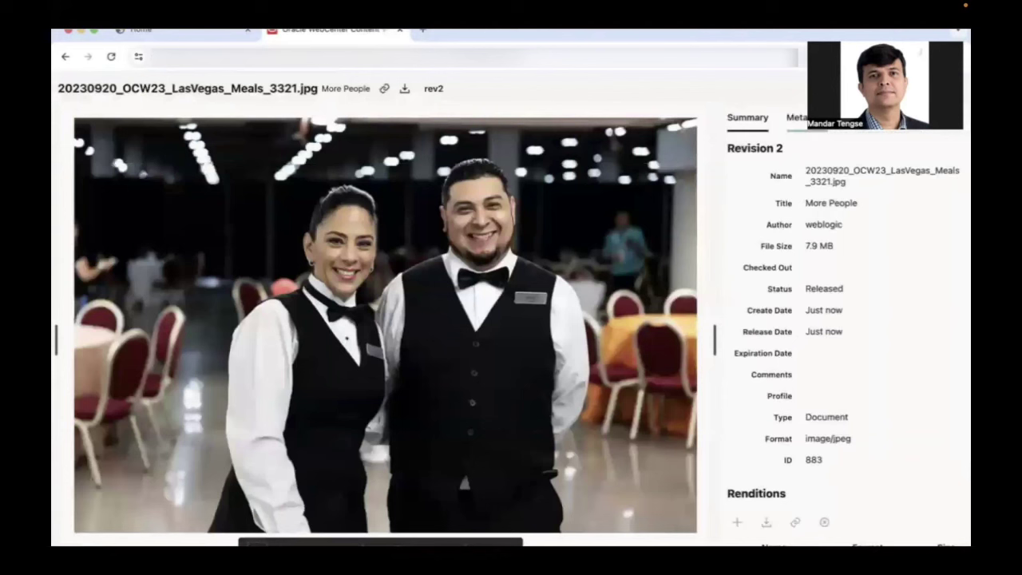
{"action": "scroll", "coordinate": [821, 283], "scroll_direction": "down", "scroll_amount": 1}
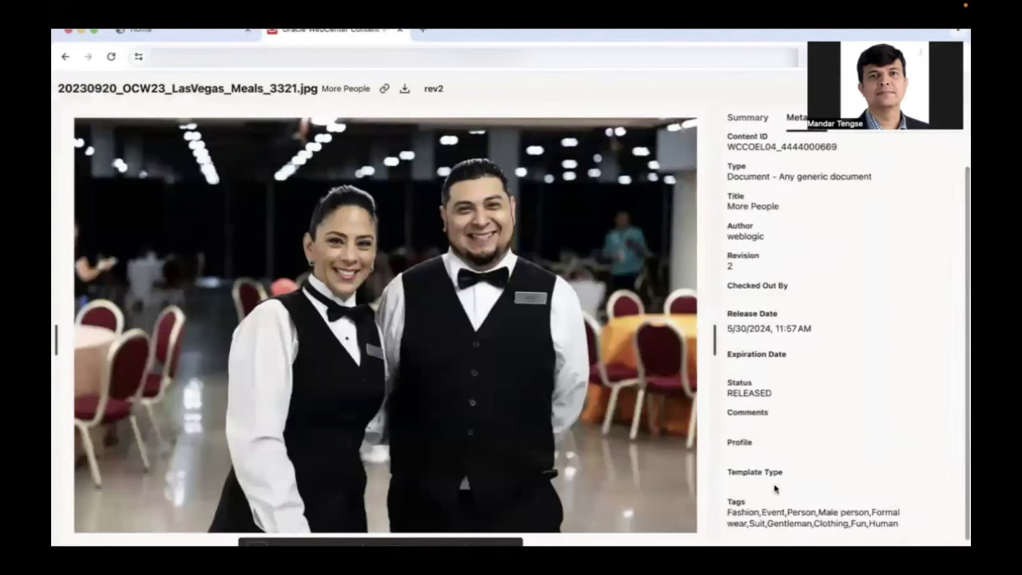
{"action": "triple_click", "coordinate": [814, 521]}
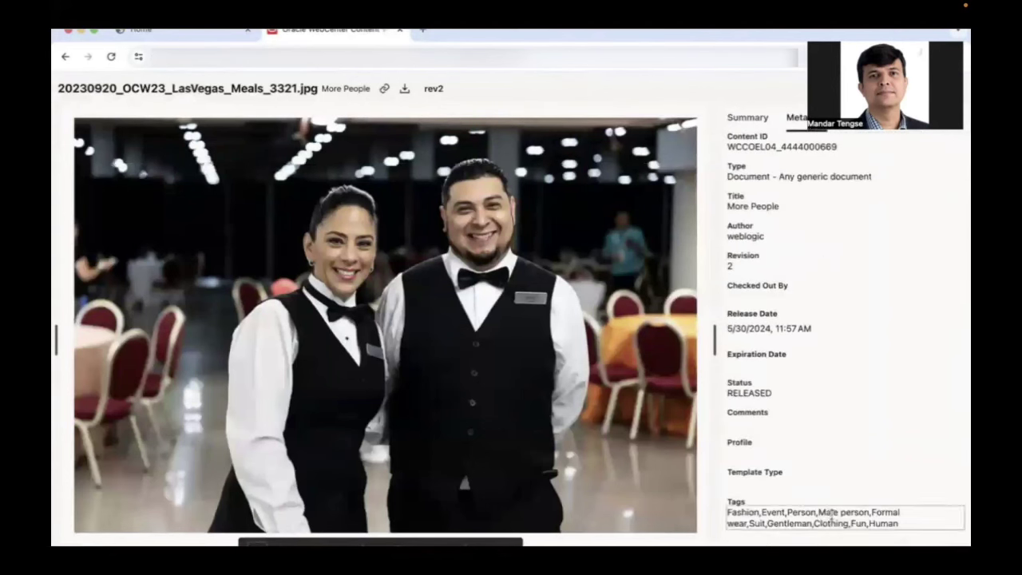
{"action": "left_click", "coordinate": [838, 189]}
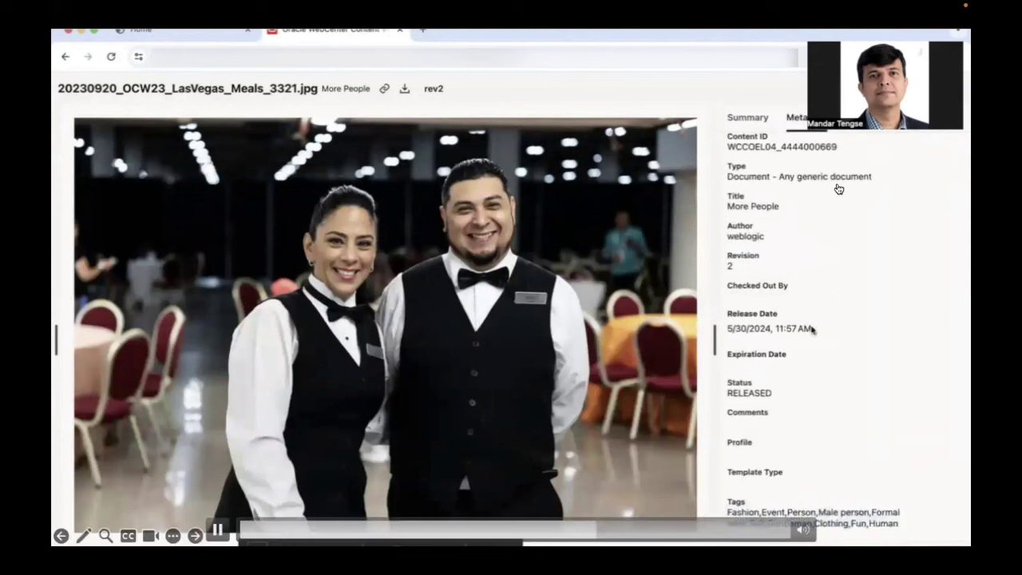
{"action": "scroll", "coordinate": [796, 270], "scroll_direction": "up", "scroll_amount": 1}
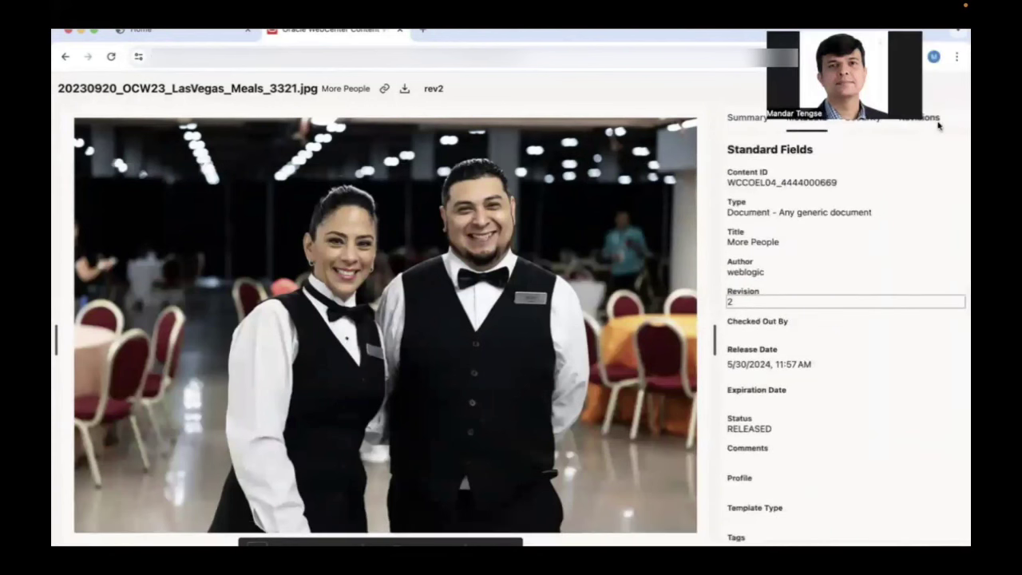
{"action": "left_click", "coordinate": [936, 121]}
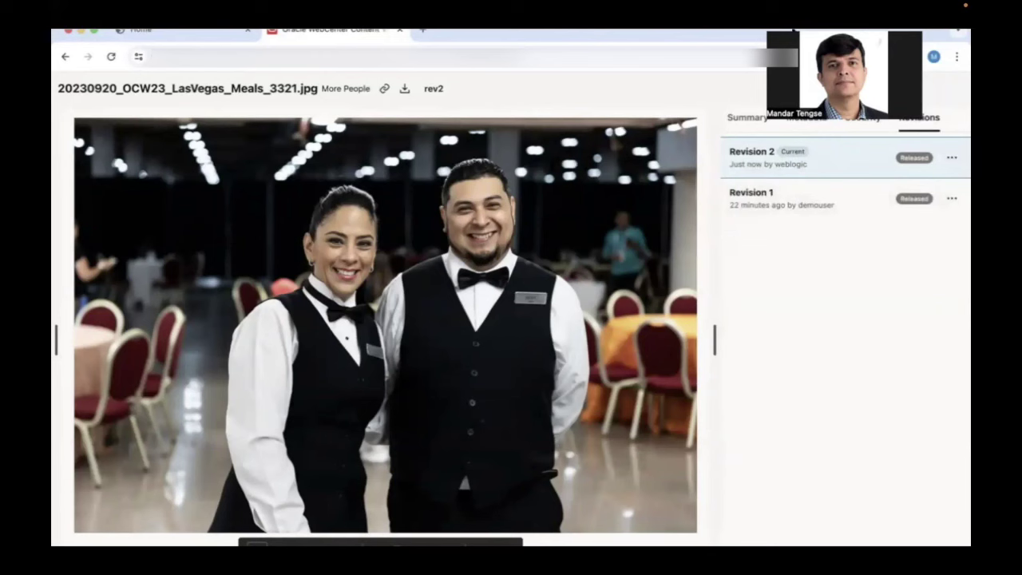
Switch to Postman, highlight the content ID in the DownloadFile request's URL and send the request
{"action": "left_click", "coordinate": [184, 30]}
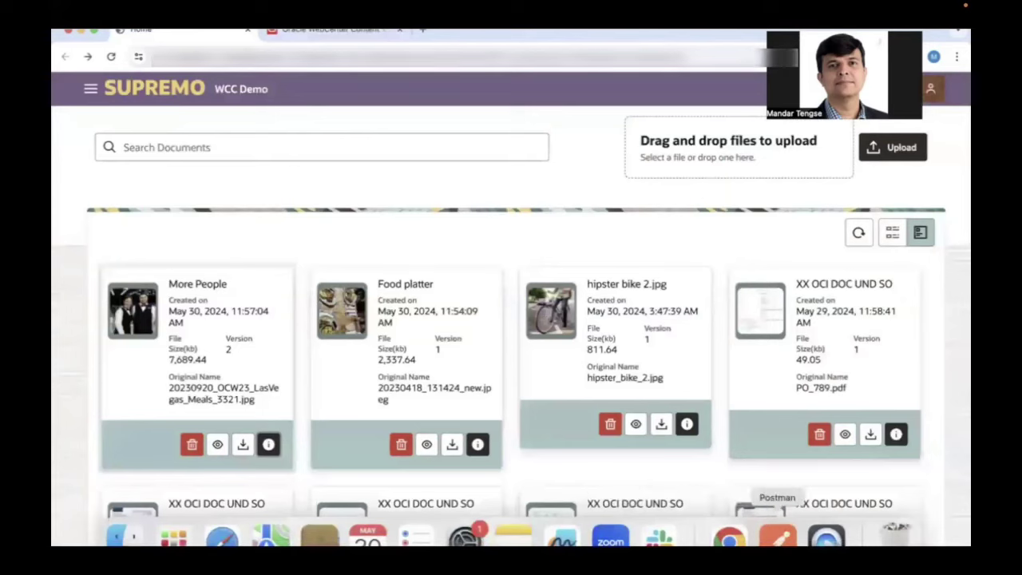
{"action": "left_click", "coordinate": [777, 536]}
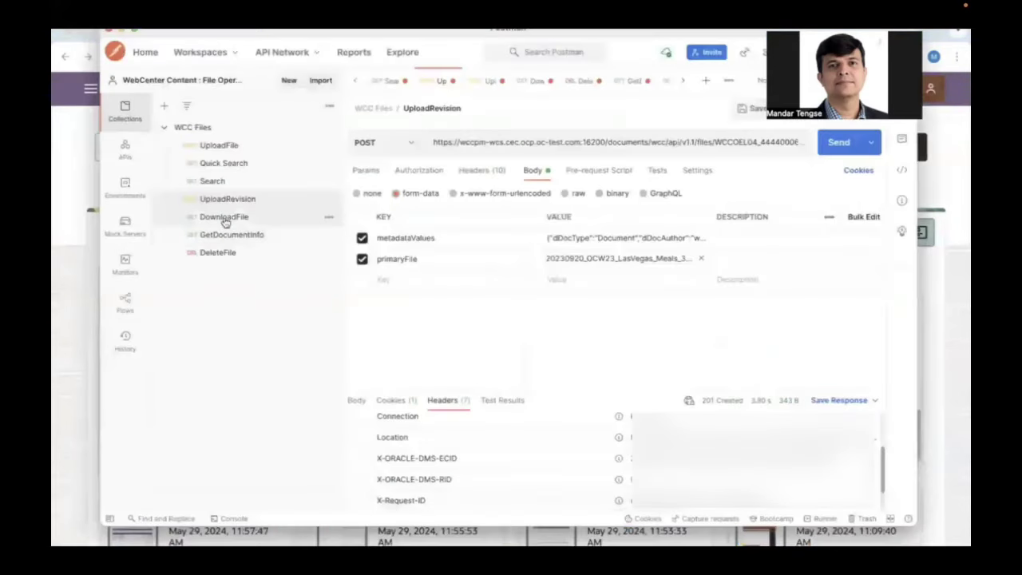
{"action": "left_click", "coordinate": [225, 218]}
{"action": "left_click", "coordinate": [743, 142]}
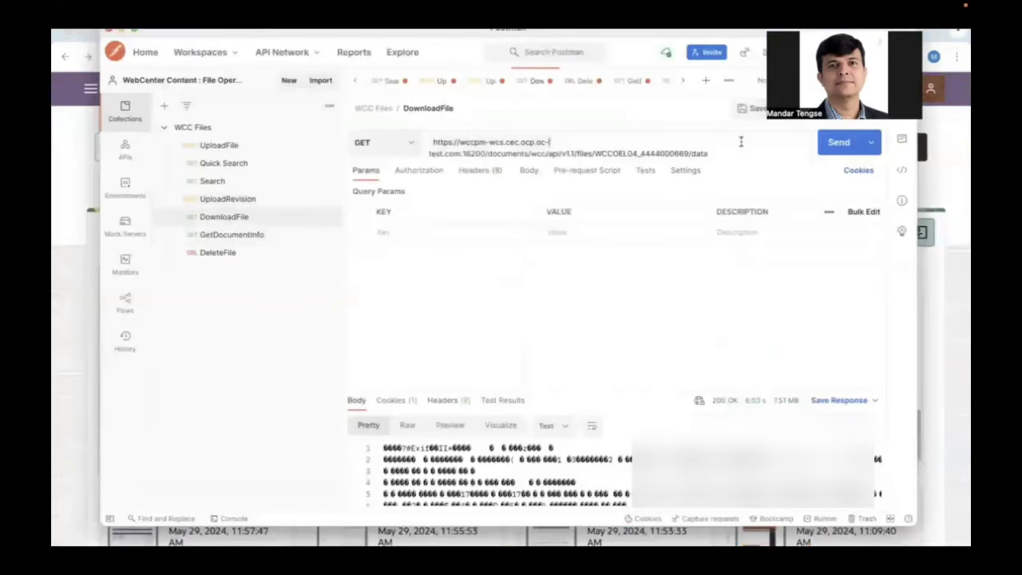
{"action": "left_click_drag", "start_coordinate": [683, 150], "coordinate": [595, 152]}
{"action": "left_click", "coordinate": [596, 151]}
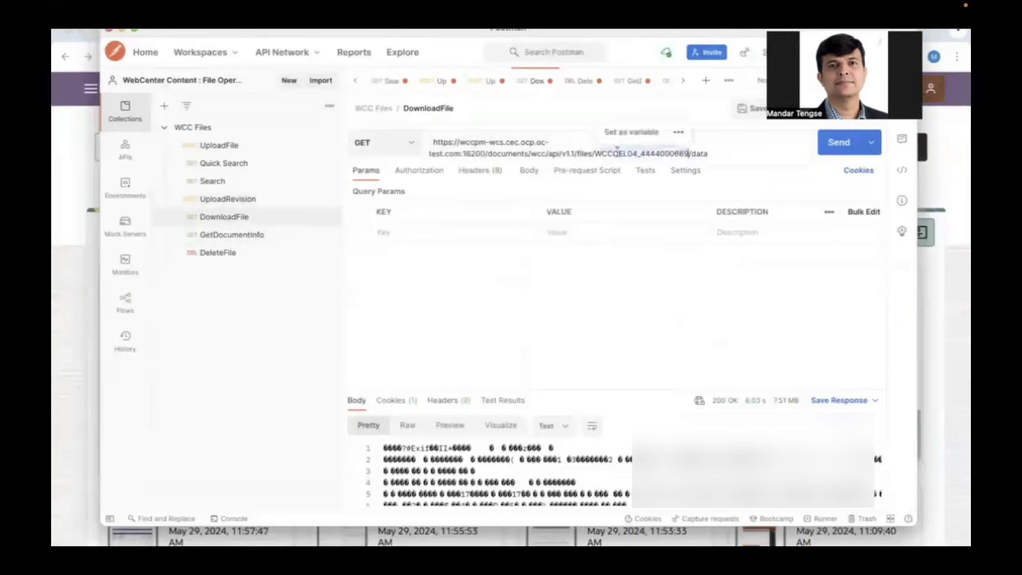
{"action": "left_click", "coordinate": [830, 147]}
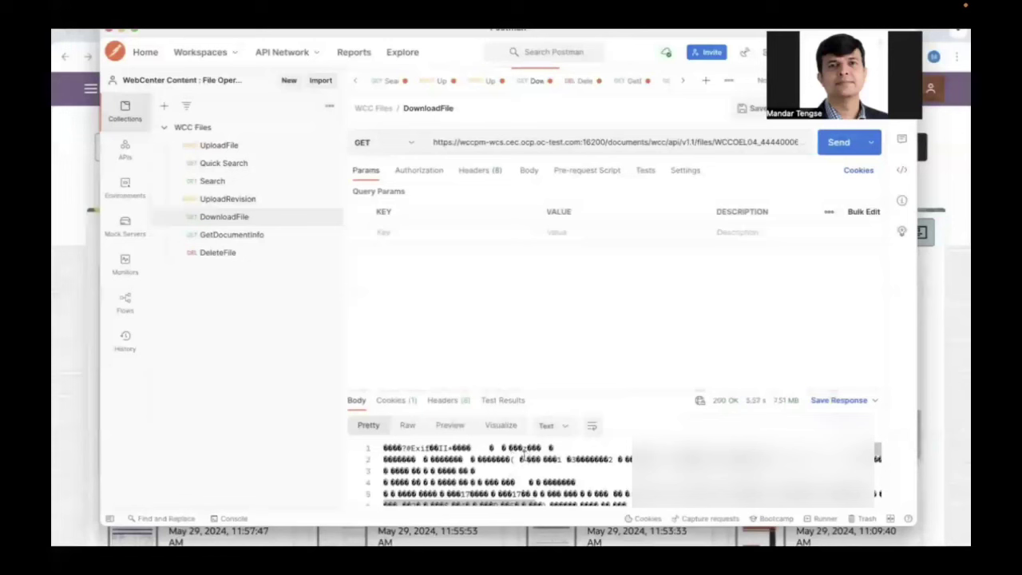
Open the GetDocumentInfo request, show its full URL with the versions and fields parameters, and send it
{"action": "left_click", "coordinate": [256, 240]}
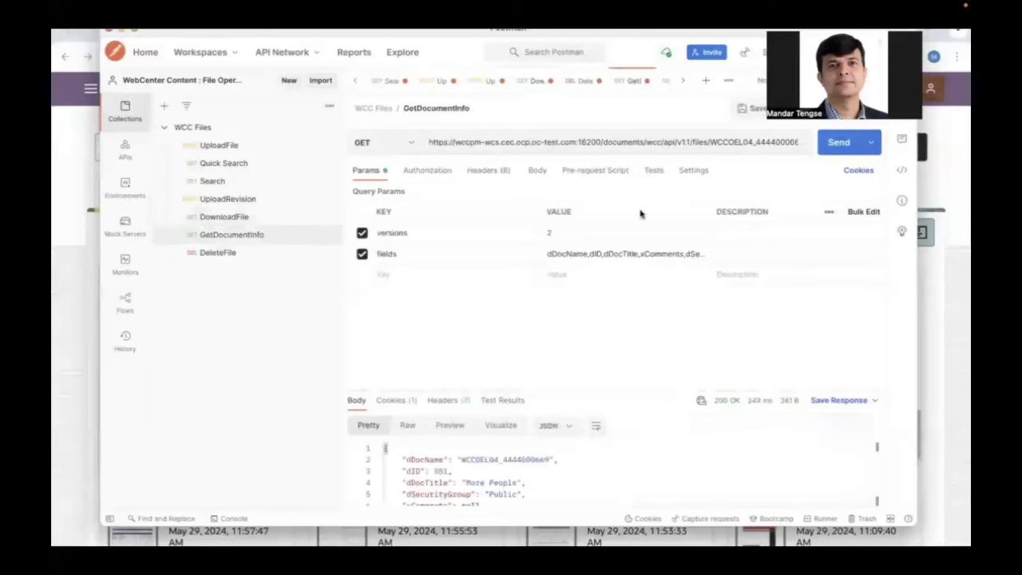
{"action": "left_click", "coordinate": [751, 150]}
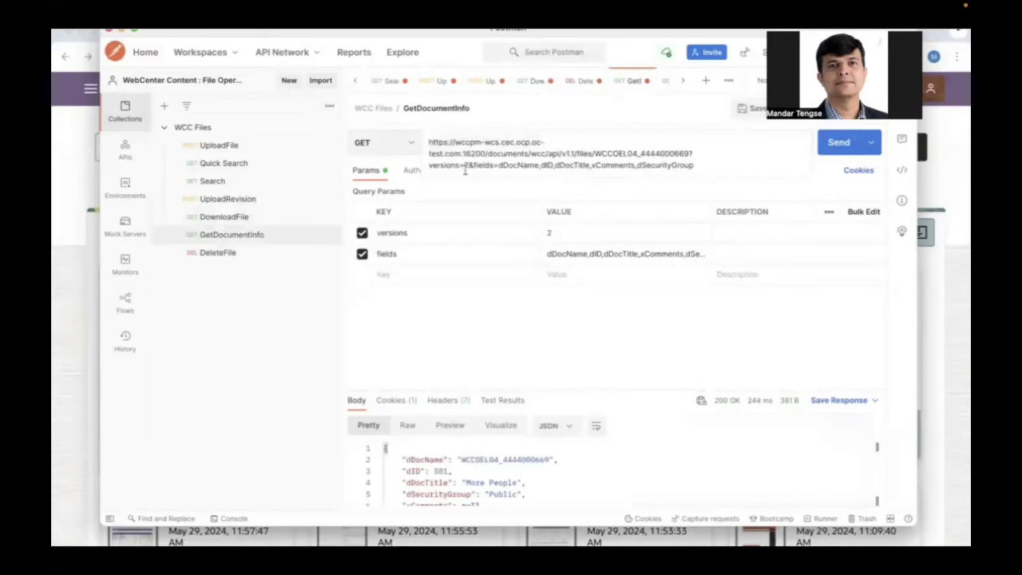
{"action": "left_click", "coordinate": [846, 151]}
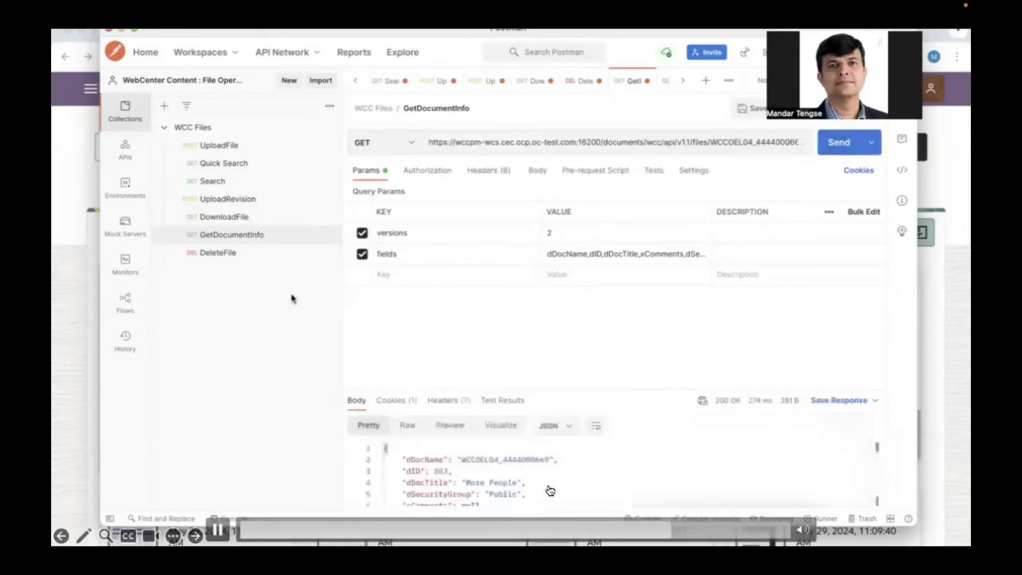
Open the DeleteFile request, highlight the content ID in its URL and send it to delete version 2
{"action": "left_click", "coordinate": [258, 259]}
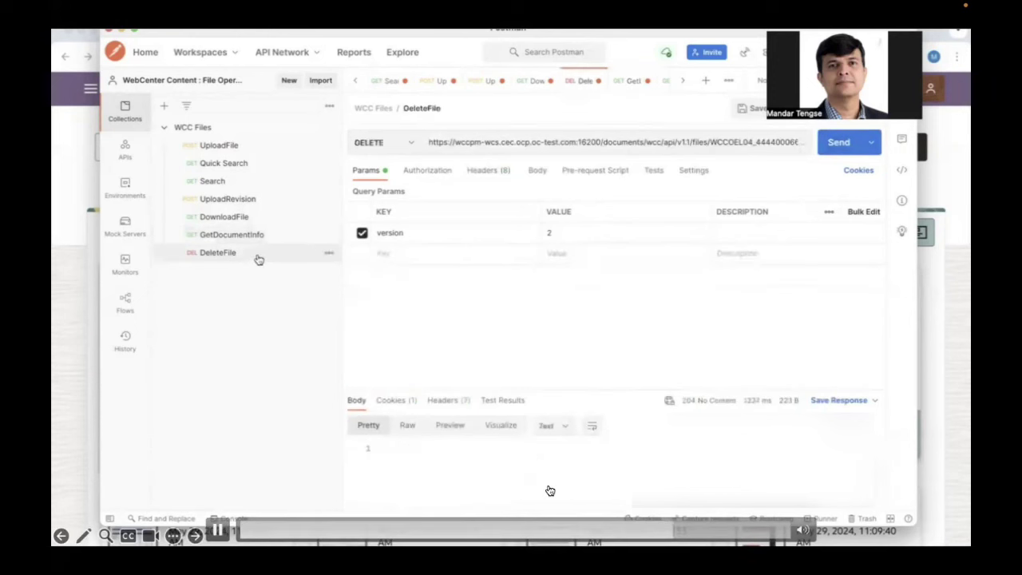
{"action": "left_click", "coordinate": [699, 151]}
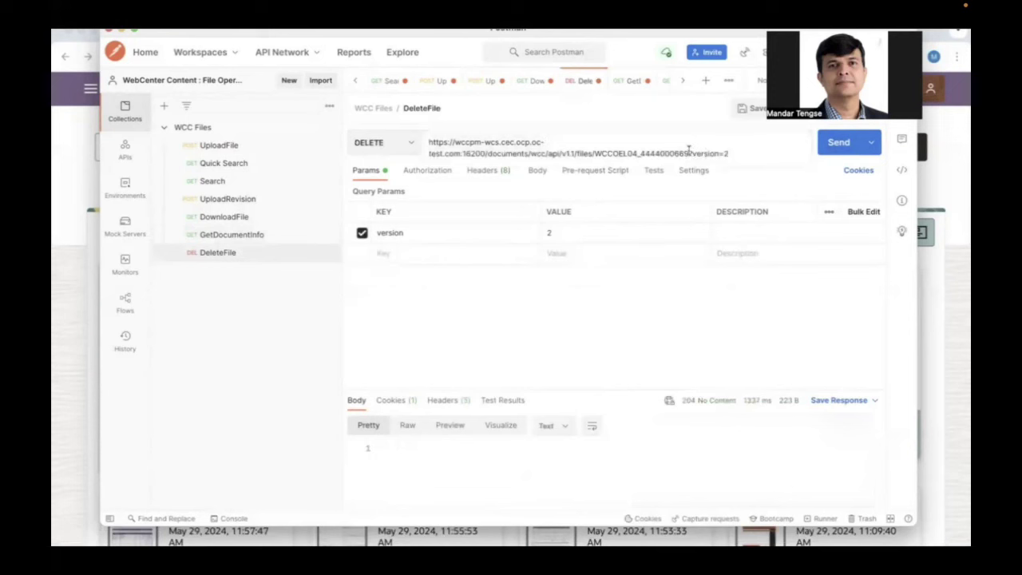
{"action": "left_click_drag", "start_coordinate": [690, 152], "coordinate": [598, 153]}
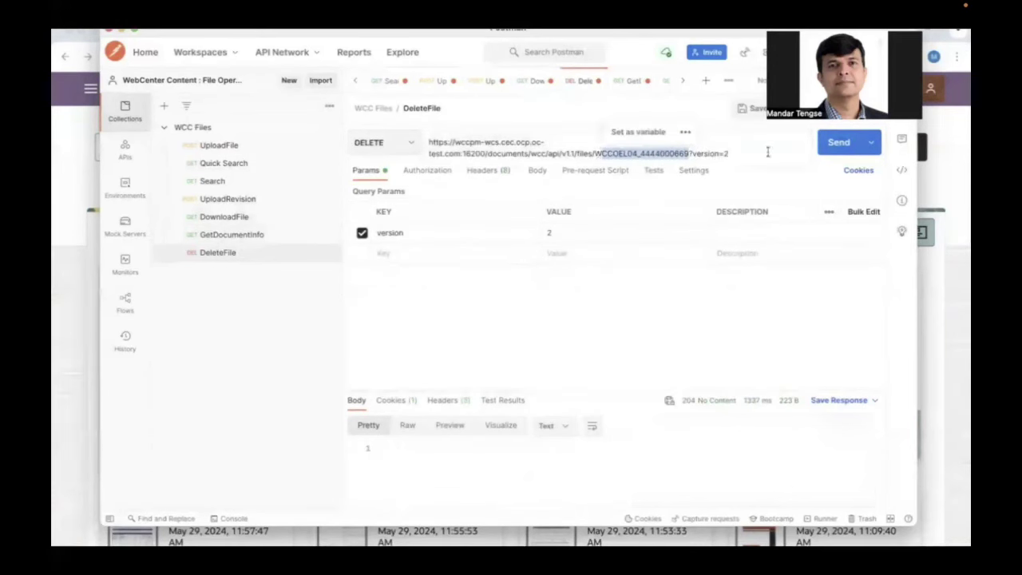
{"action": "left_click", "coordinate": [841, 148]}
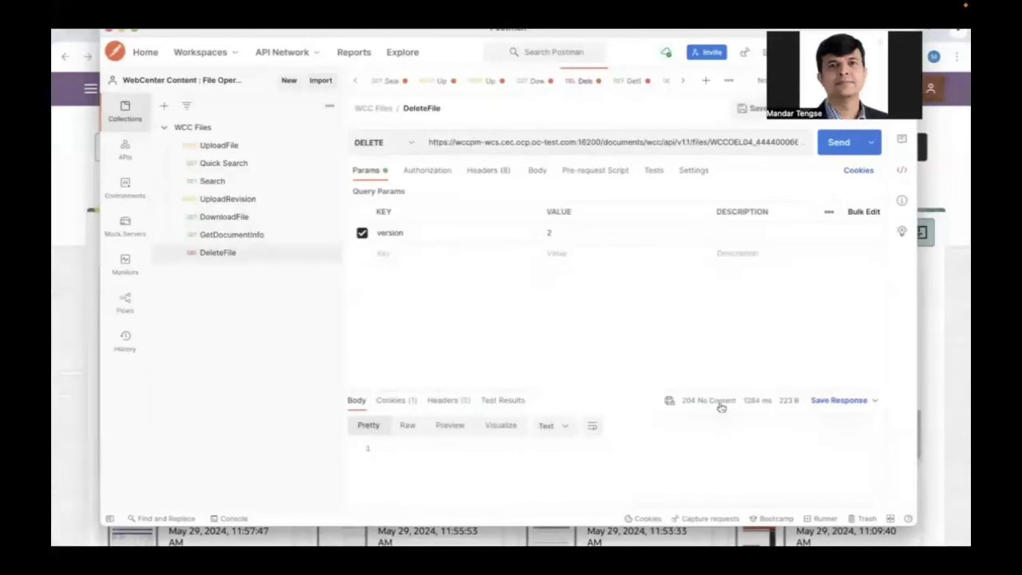
Refresh the WCC Demo document list and examine the metadata, tags and revisions of 160406_HCMCH16_0705.jpg
{"action": "left_click", "coordinate": [74, 381]}
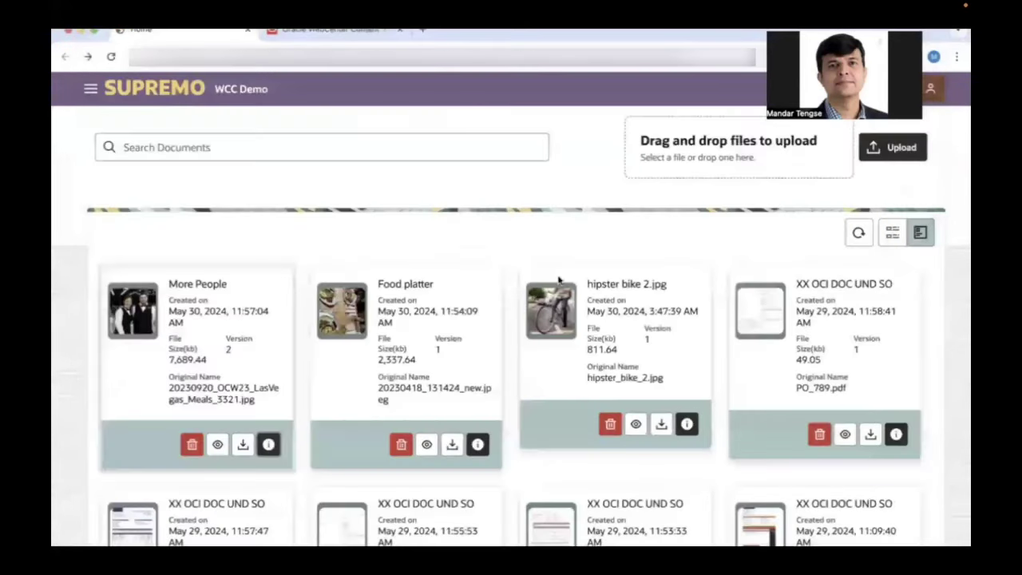
{"action": "left_click", "coordinate": [862, 236]}
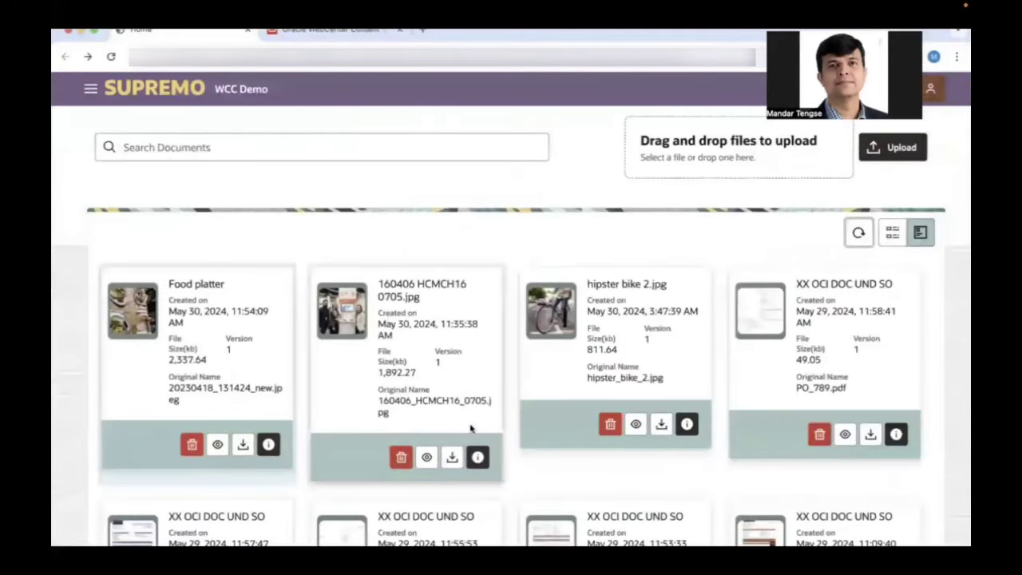
{"action": "left_click", "coordinate": [478, 459]}
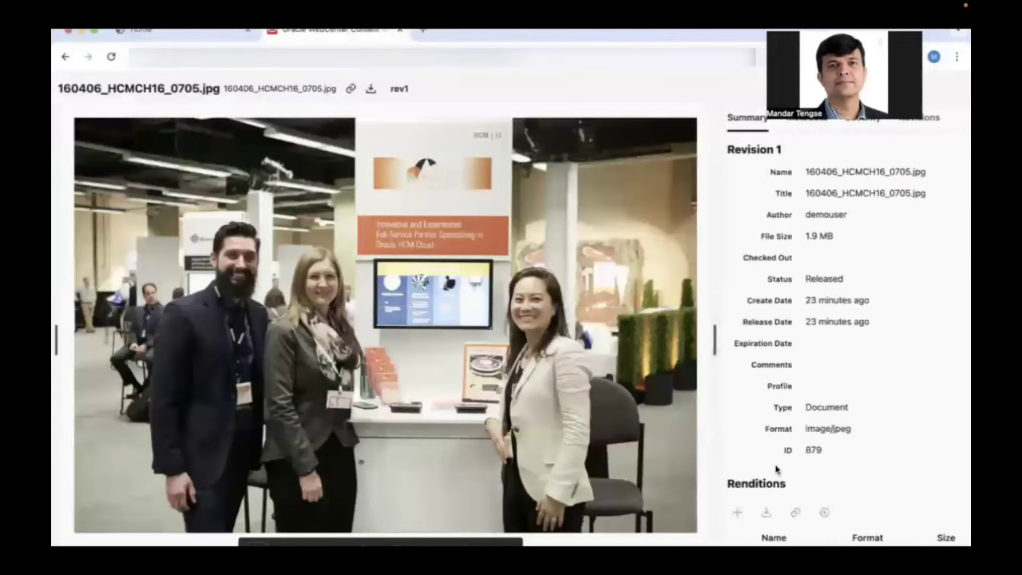
{"action": "left_click", "coordinate": [807, 117]}
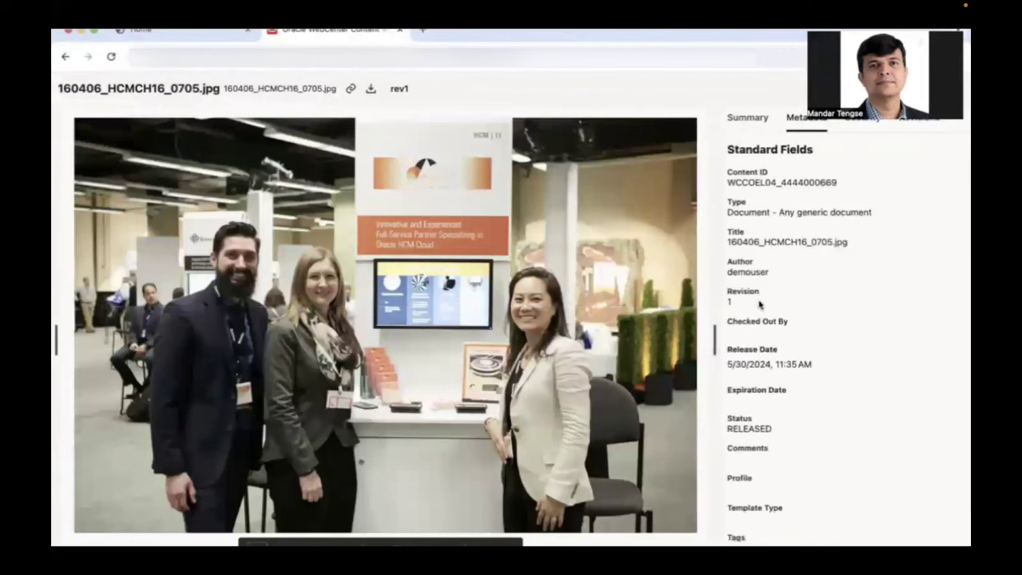
{"action": "scroll", "coordinate": [759, 304], "scroll_direction": "down", "scroll_amount": 2}
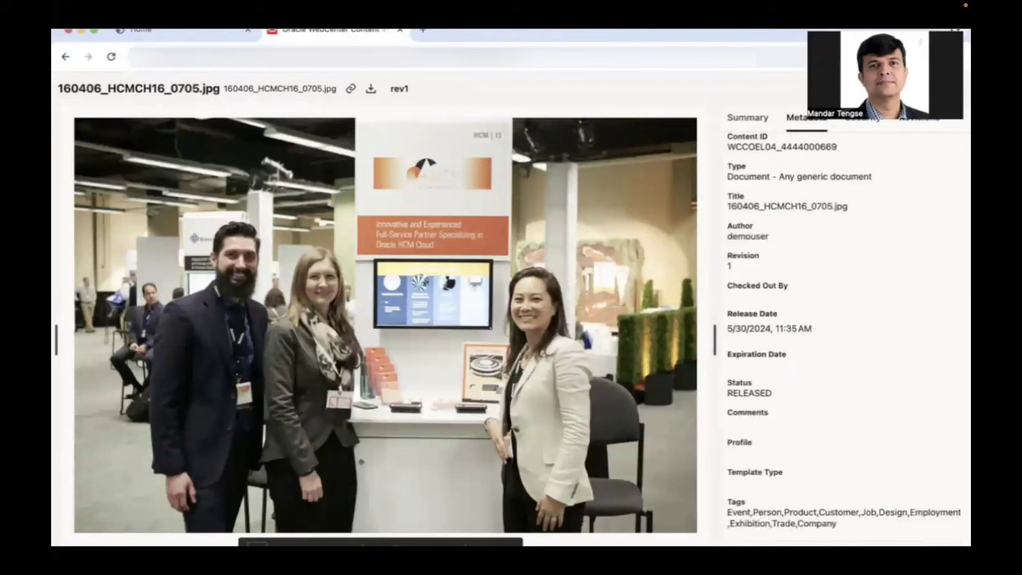
{"action": "left_click", "coordinate": [932, 122]}
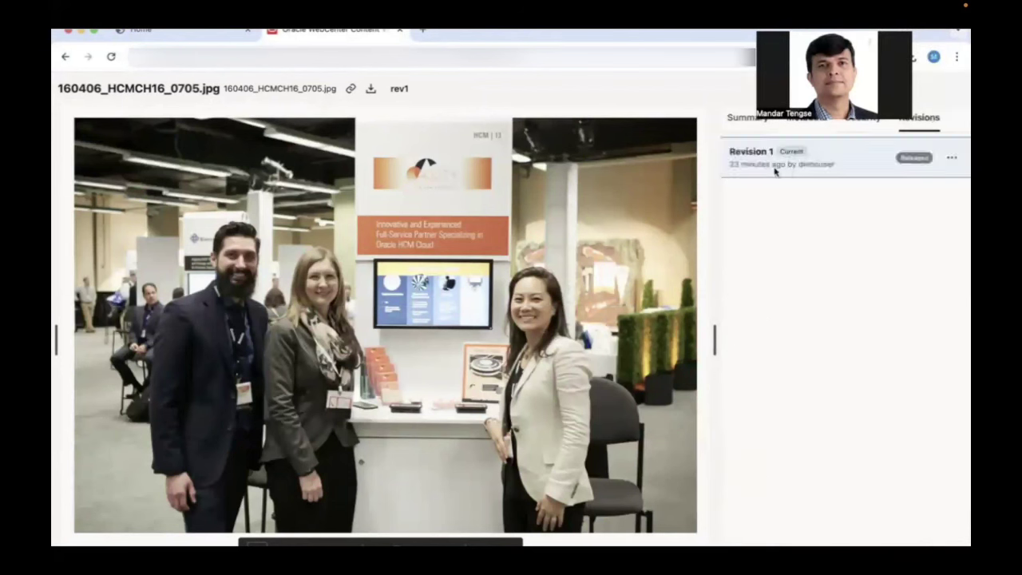
Return to the WCC Demo home page and look through the listed documents
{"action": "left_click", "coordinate": [165, 36]}
{"action": "scroll", "coordinate": [224, 234], "scroll_direction": "down", "scroll_amount": 5}
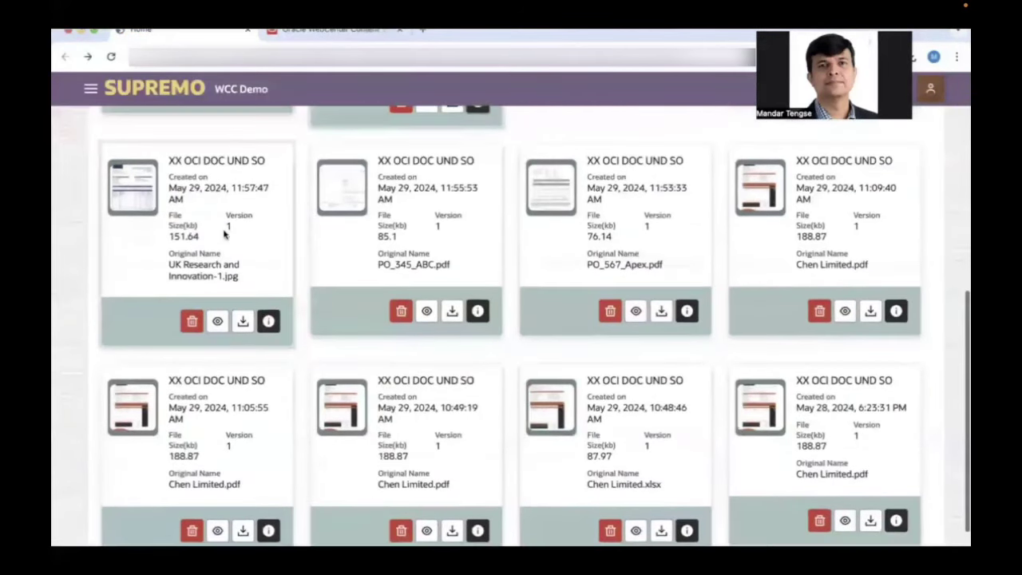
{"action": "scroll", "coordinate": [221, 233], "scroll_direction": "down", "scroll_amount": 2}
{"action": "scroll", "coordinate": [224, 237], "scroll_direction": "up", "scroll_amount": 1}
{"action": "scroll", "coordinate": [224, 234], "scroll_direction": "up", "scroll_amount": 5}
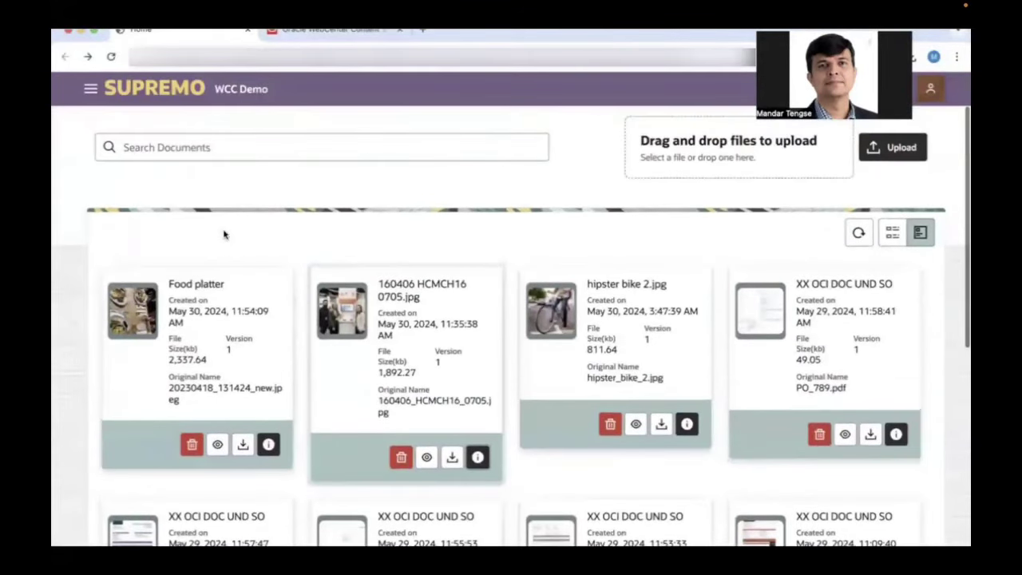
Search the documents for "Rest", look through the matches and clear the search
{"action": "left_click", "coordinate": [282, 148]}
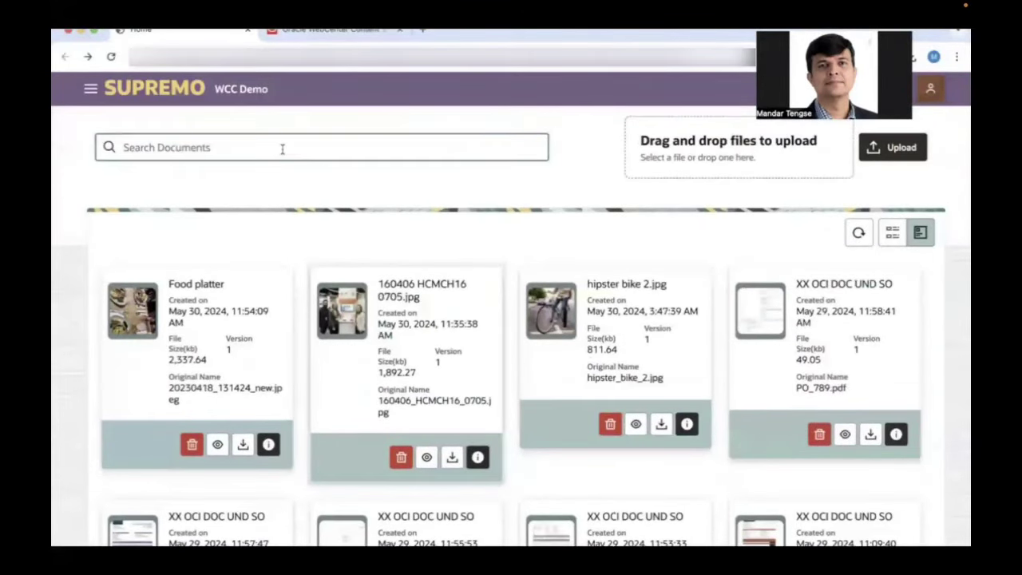
{"action": "type", "text": "Rest"}
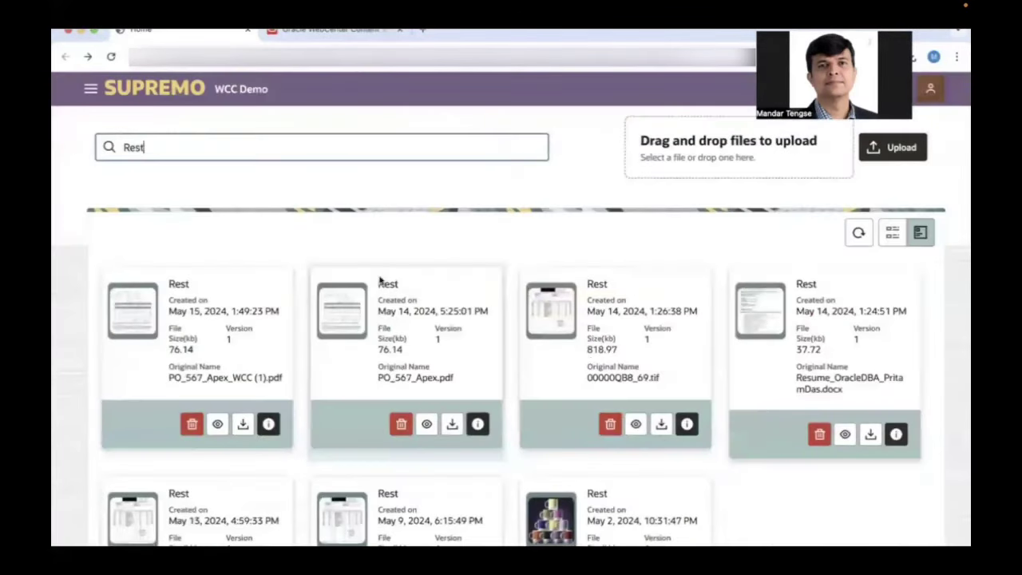
{"action": "scroll", "coordinate": [379, 279], "scroll_direction": "down", "scroll_amount": 3}
{"action": "scroll", "coordinate": [379, 280], "scroll_direction": "up", "scroll_amount": 3}
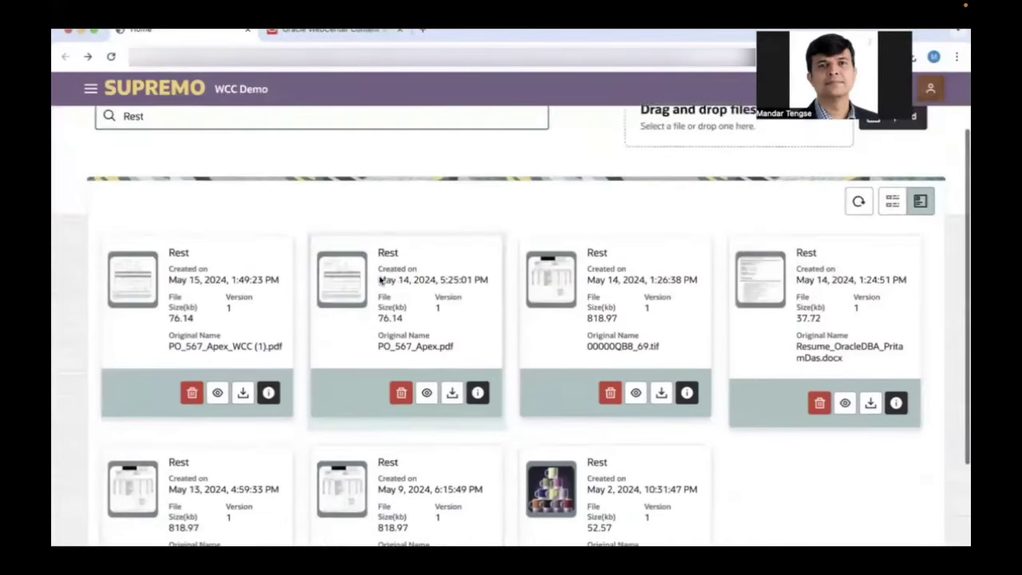
{"action": "key", "text": "BackSpace"}
{"action": "key", "text": "BackSpace"}
{"action": "key", "text": "BackSpace"}
{"action": "key", "text": "BackSpace"}
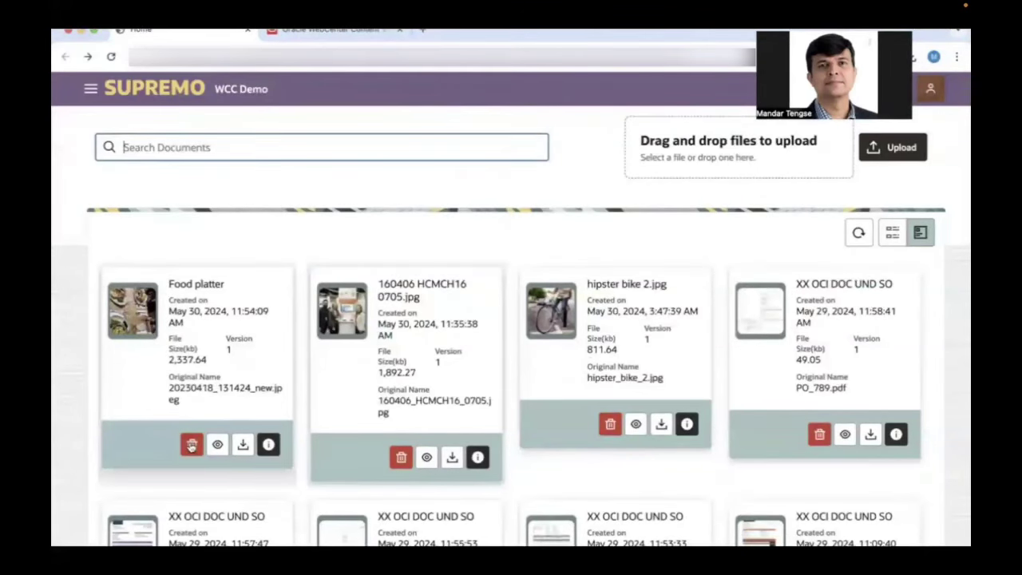
Delete the Food platter document from the WCC Demo site
{"action": "left_click", "coordinate": [192, 444]}
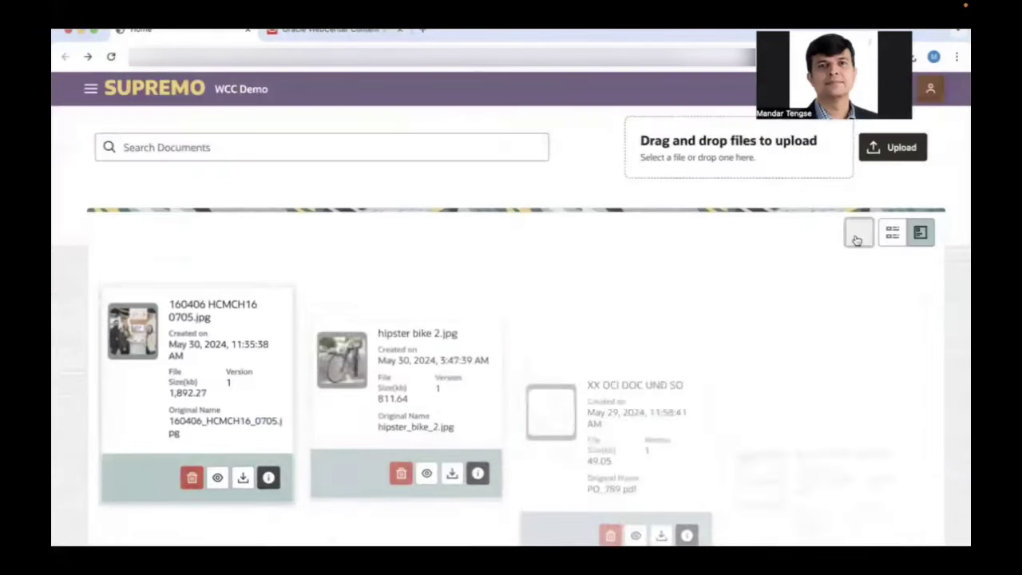
Refresh the WCC Demo document list and look over the remaining documents
{"action": "left_click", "coordinate": [856, 238]}
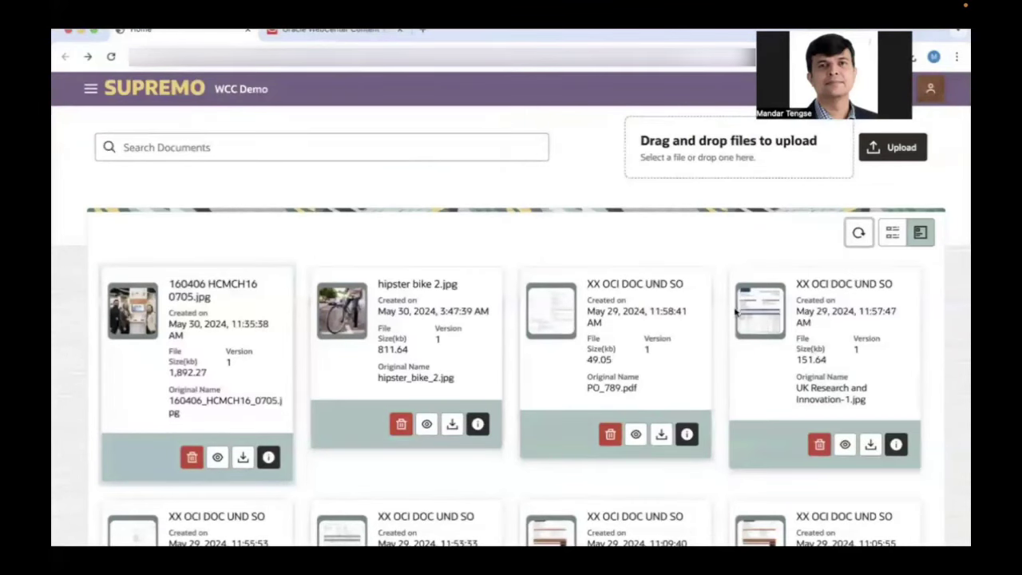
{"action": "scroll", "coordinate": [740, 365], "scroll_direction": "down", "scroll_amount": 1}
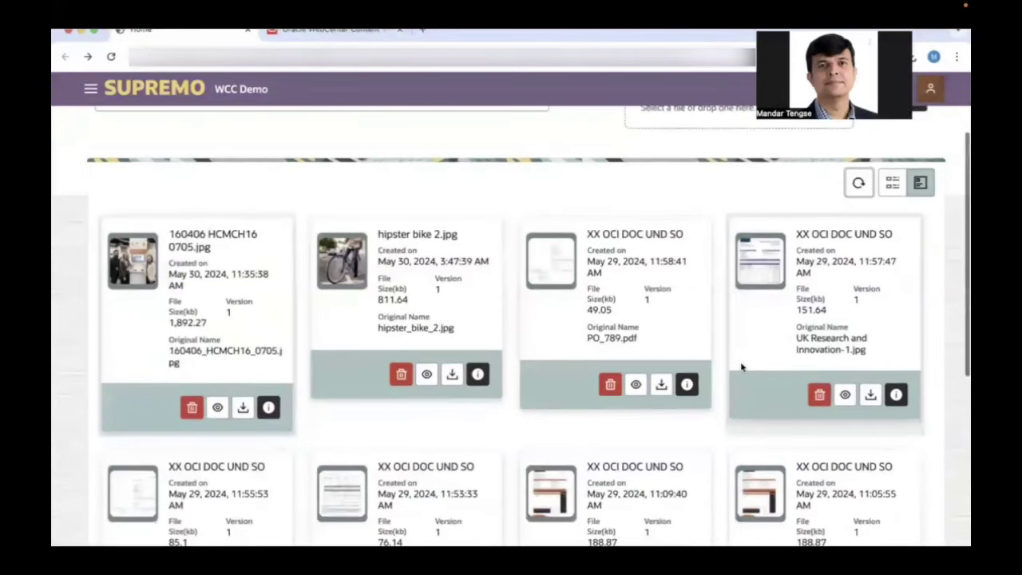
{"action": "scroll", "coordinate": [740, 367], "scroll_direction": "up", "scroll_amount": 1}
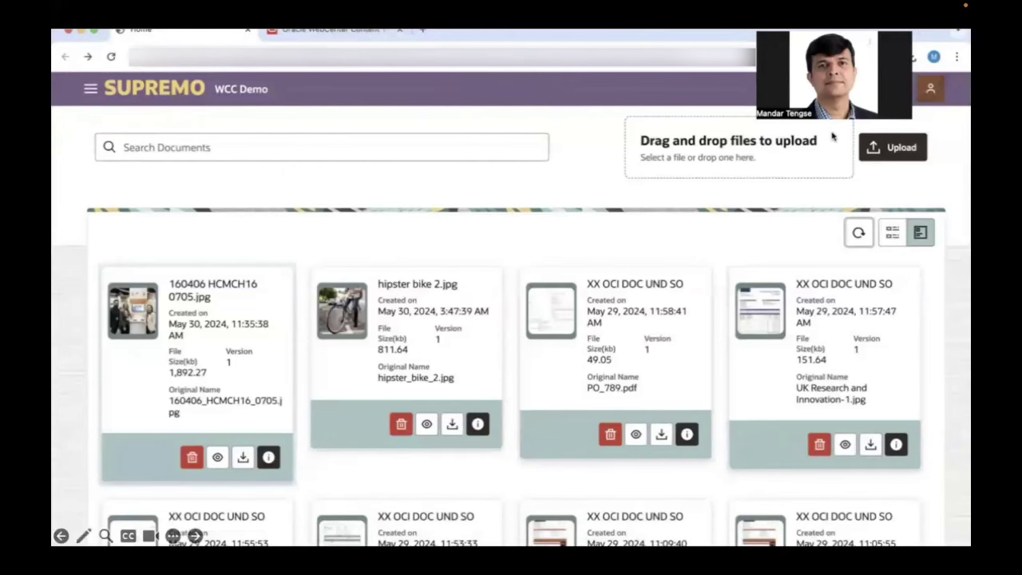
Advance the slide show to the Employee On-Boarding demo video and skip ahead in it to the candidate document verification part
{"action": "left_click", "coordinate": [196, 541]}
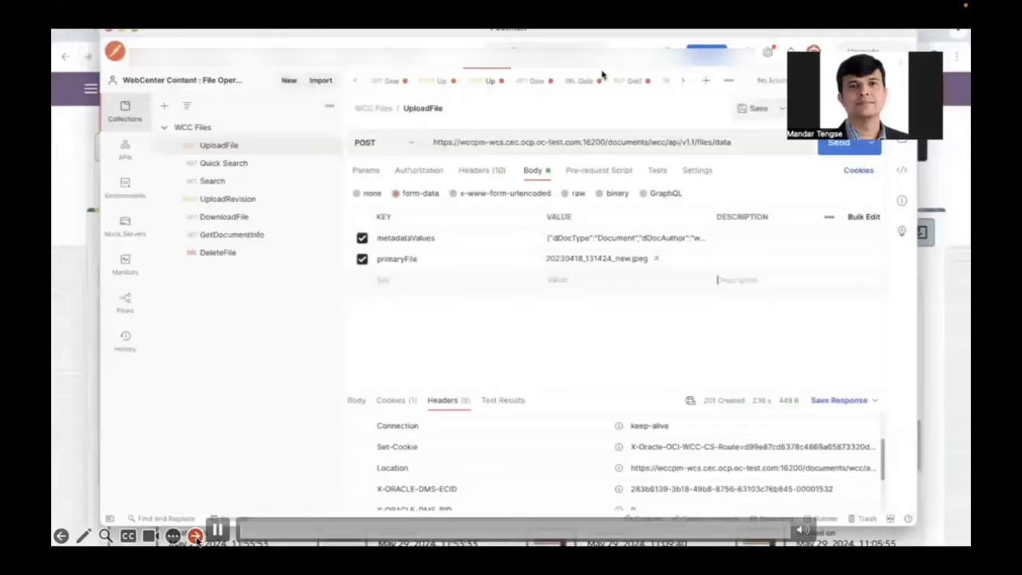
{"action": "left_click", "coordinate": [197, 540]}
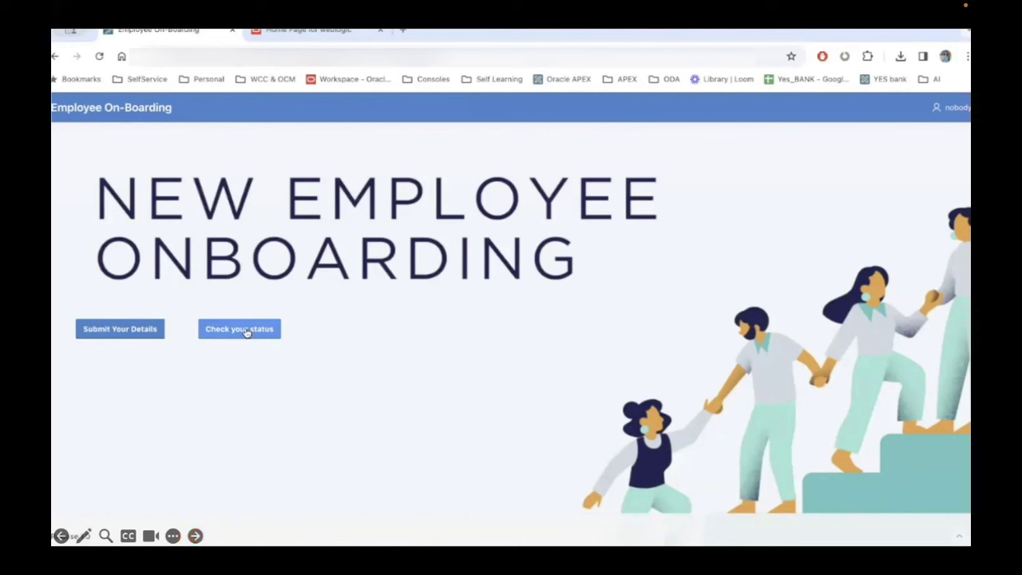
{"action": "left_click", "coordinate": [218, 531]}
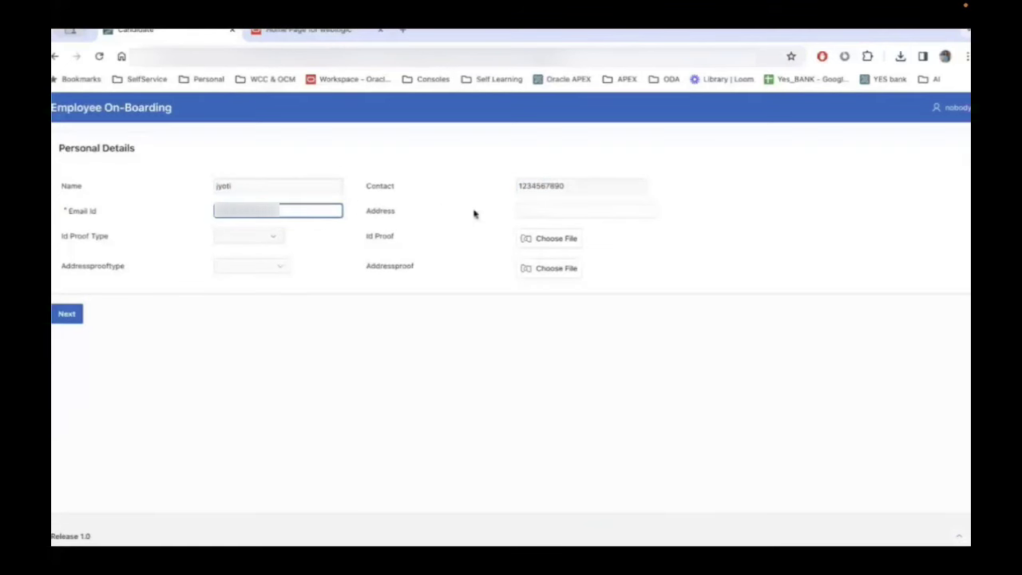
{"action": "mouse_move", "coordinate": [660, 383]}
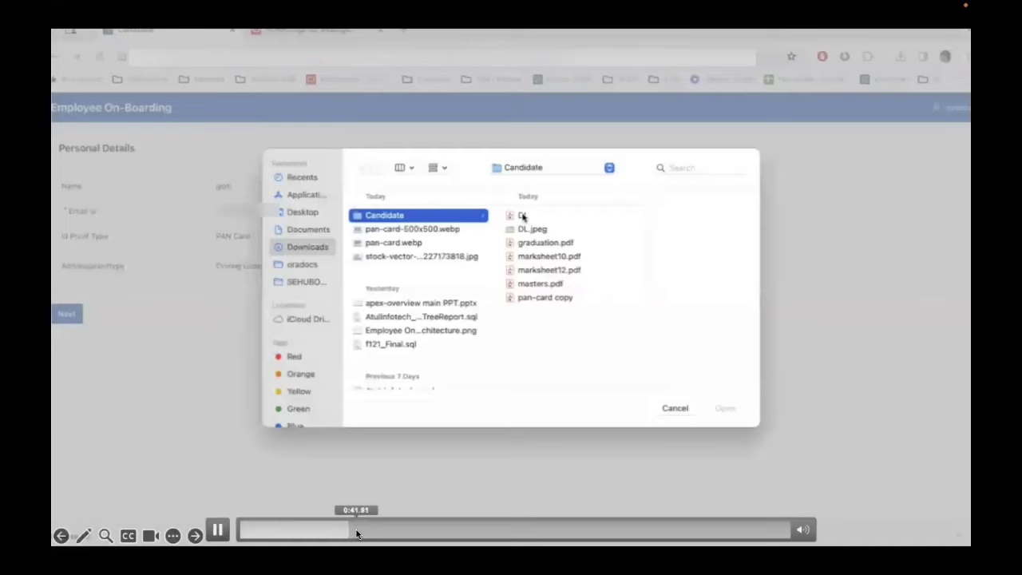
{"action": "left_click", "coordinate": [356, 529]}
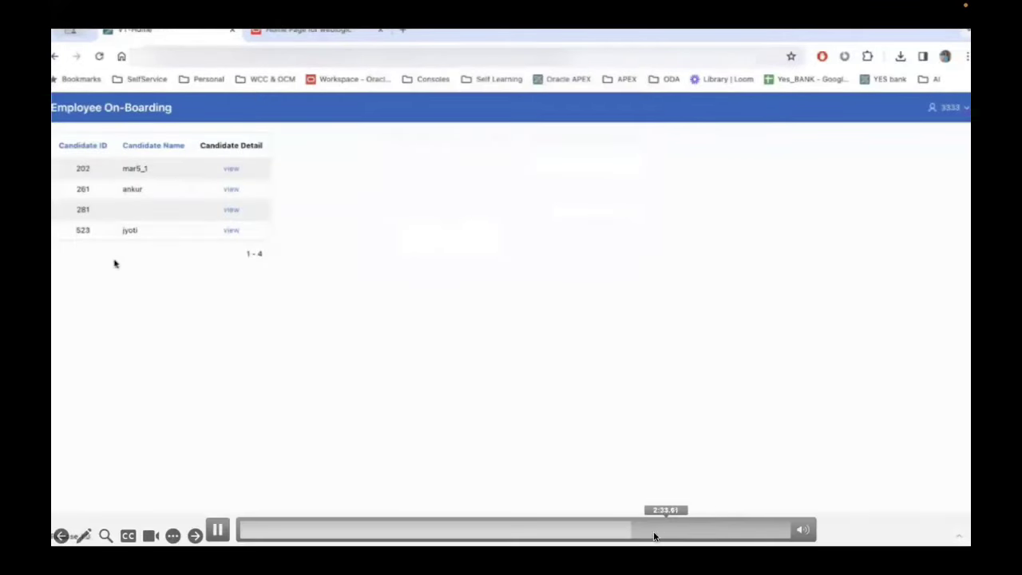
{"action": "left_click", "coordinate": [655, 531]}
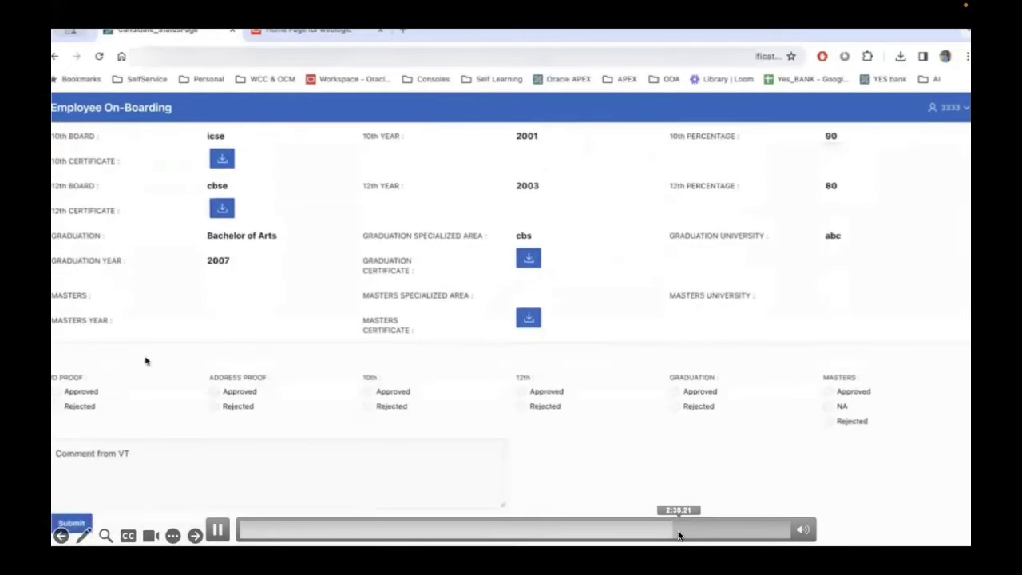
{"action": "mouse_move", "coordinate": [690, 529]}
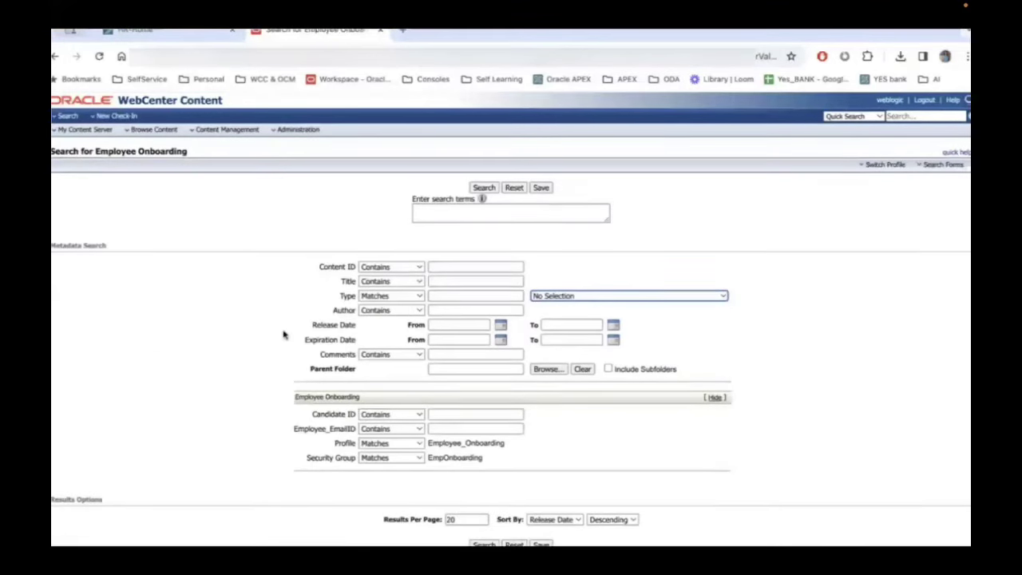
Search the Employee Onboarding profile in WebCenter Content by the candidate's ID, and advance the slide show past this demo
{"action": "left_click", "coordinate": [455, 415]}
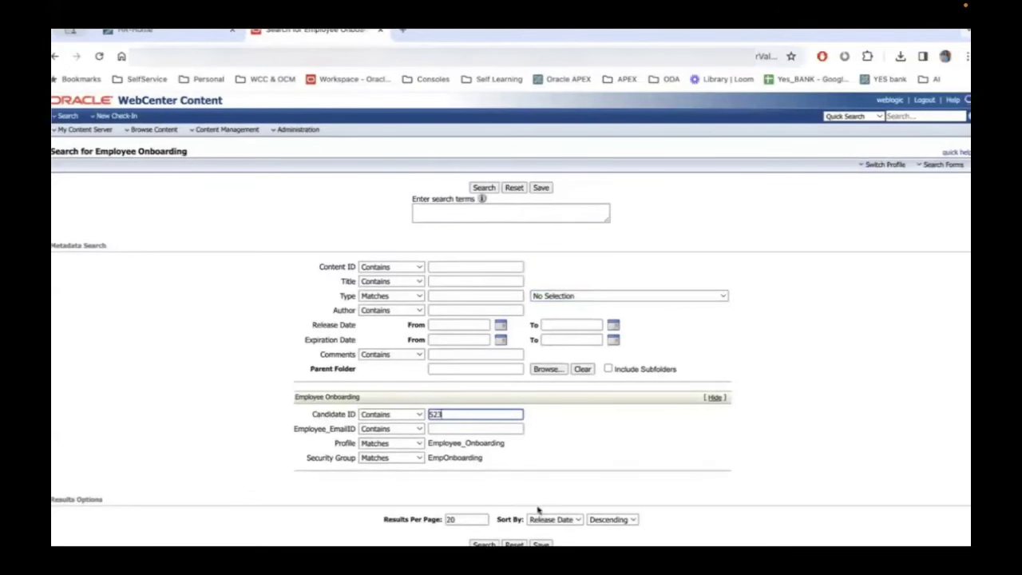
{"action": "key", "text": "Return"}
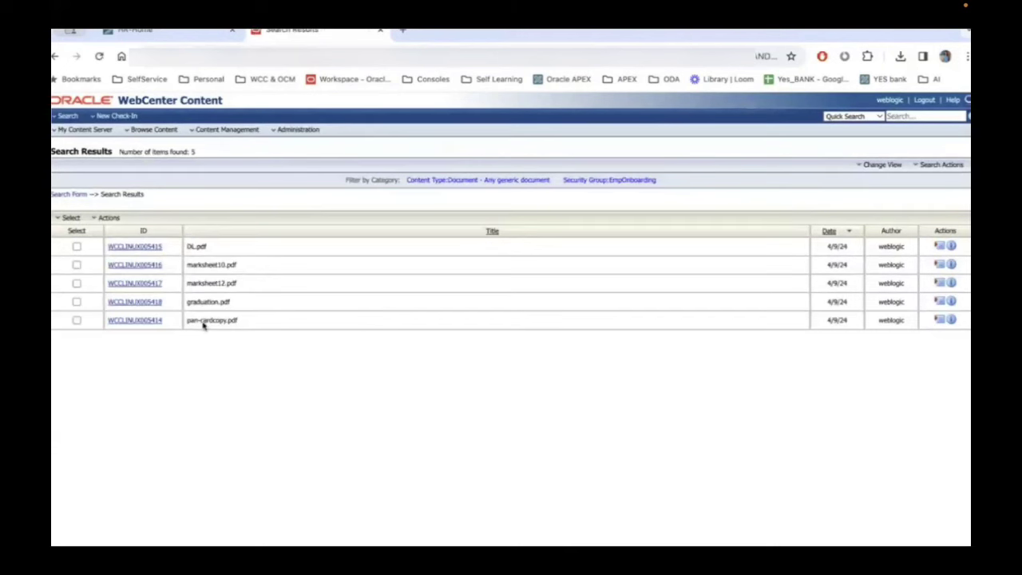
{"action": "mouse_move", "coordinate": [759, 492]}
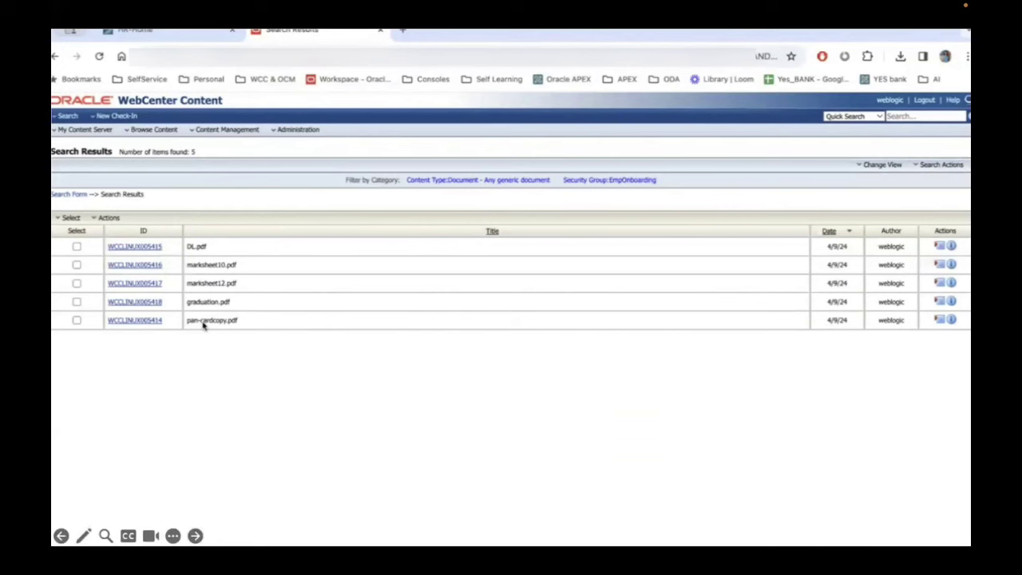
{"action": "left_click", "coordinate": [195, 535]}
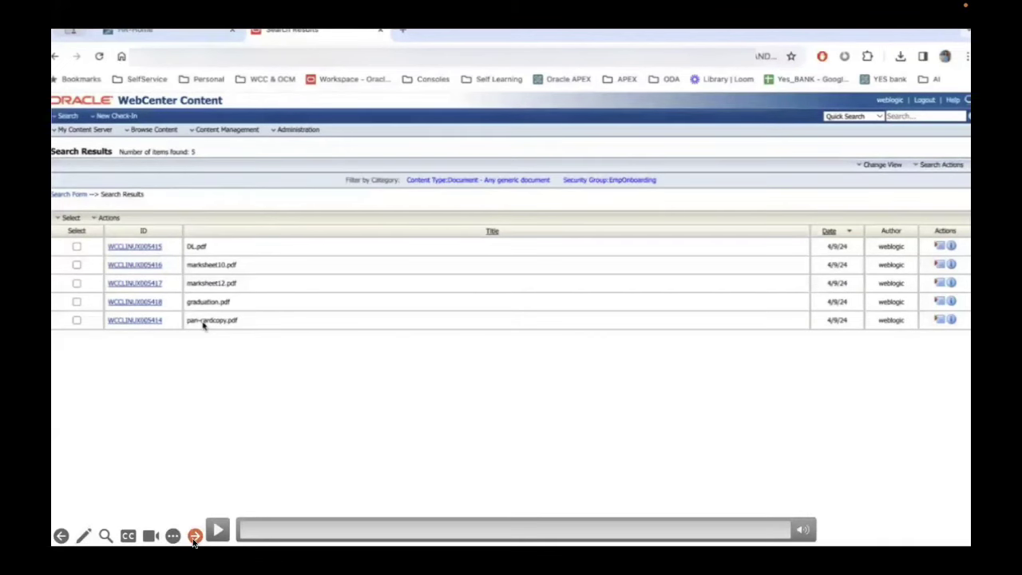